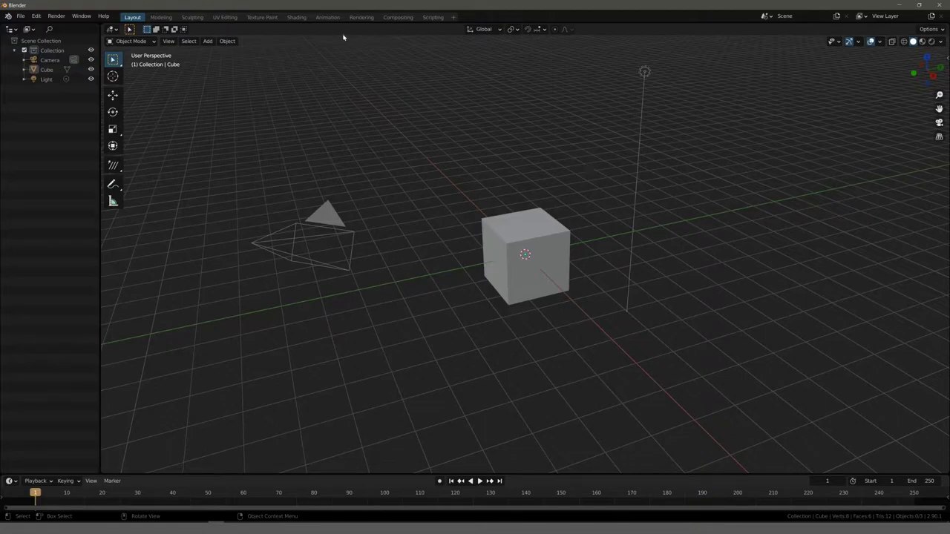
- Switch to the Animation workspace to get the camera view, dope sheet and properties layout
click(327, 17)
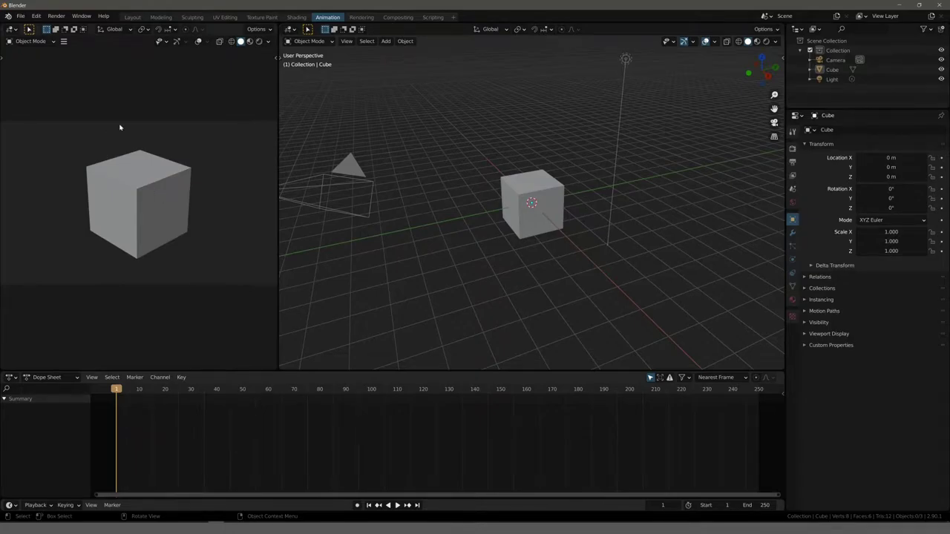
- Select the cube, orbit the views, enlarge the timeline, and return to the Layout workspace
click(134, 186)
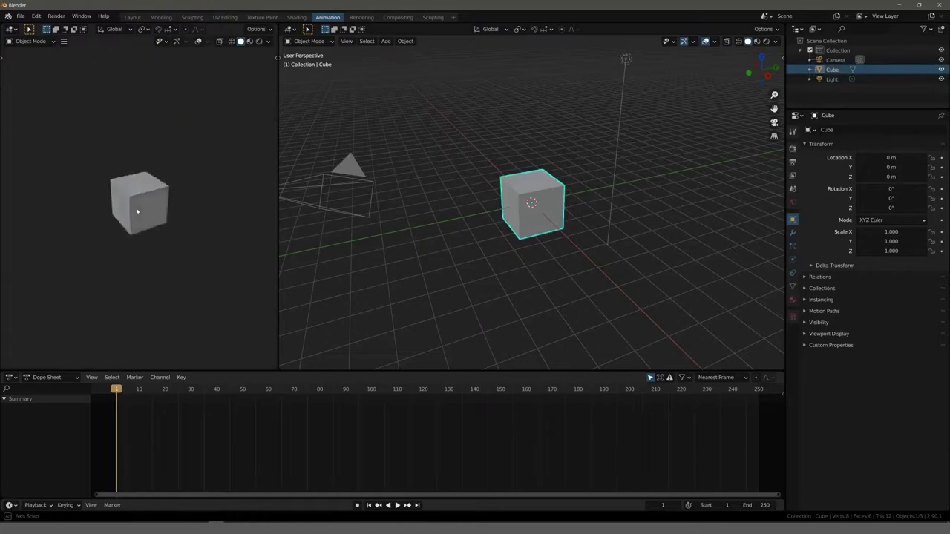
mouse_move(135, 206)
middle_down()
mouse_move(218, 195)
mouse_move(131, 218)
mouse_move(214, 153)
mouse_move(47, 178)
mouse_move(145, 196)
mouse_move(145, 207)
middle_up()
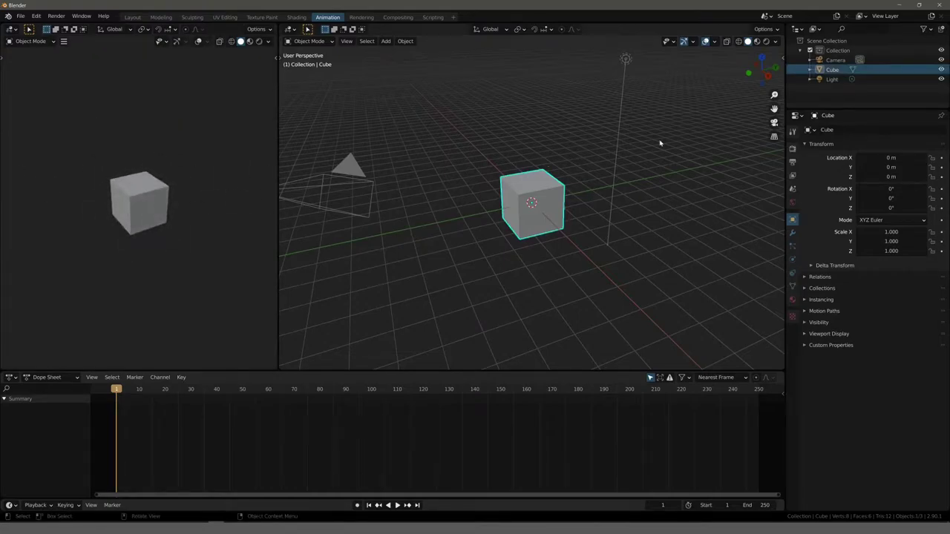
click(456, 191)
click(531, 192)
middle_drag(457, 186, 439, 183)
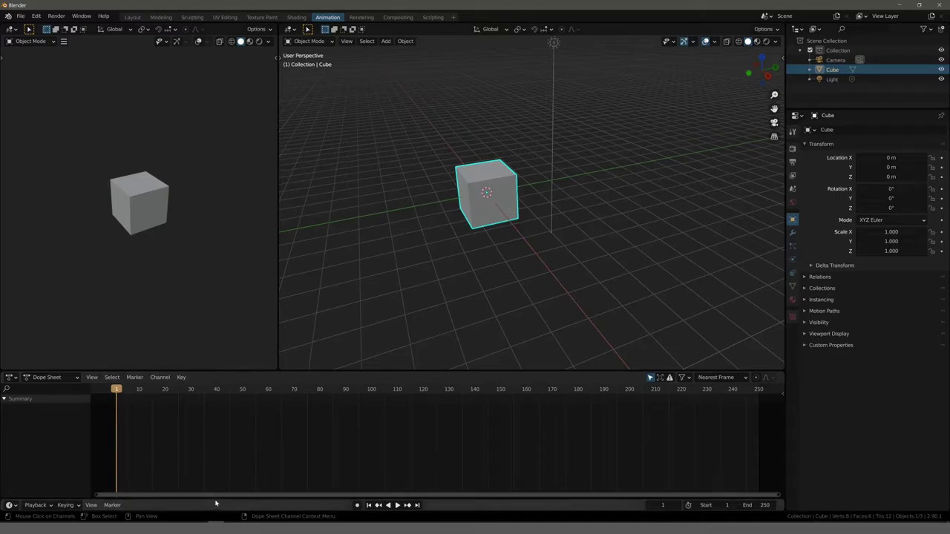
drag(216, 500, 216, 444)
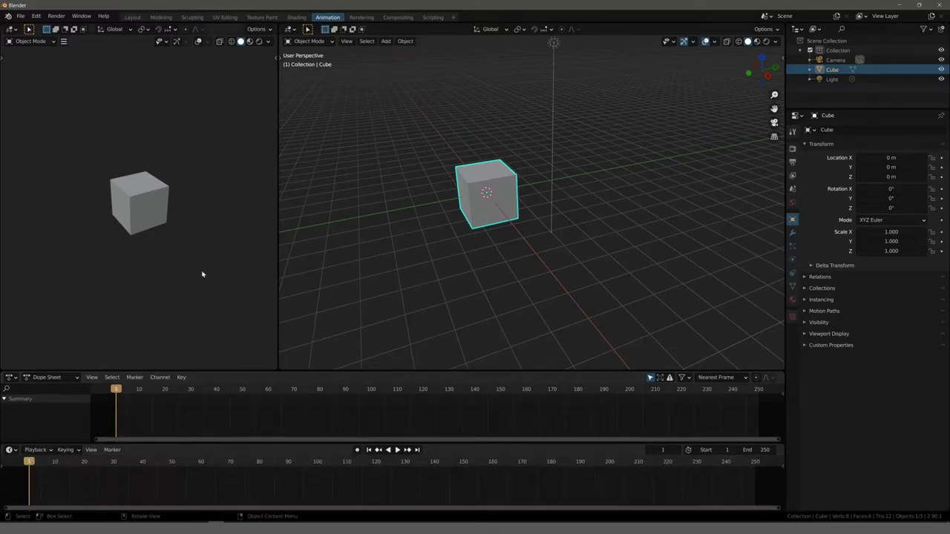
click(140, 17)
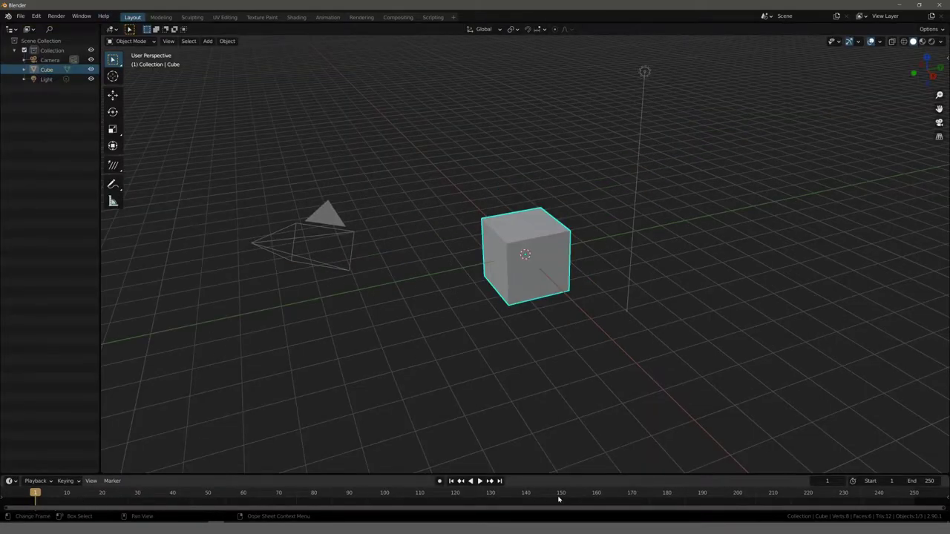
- Return to the Animation workspace with only the timeline editor along the bottom
click(325, 17)
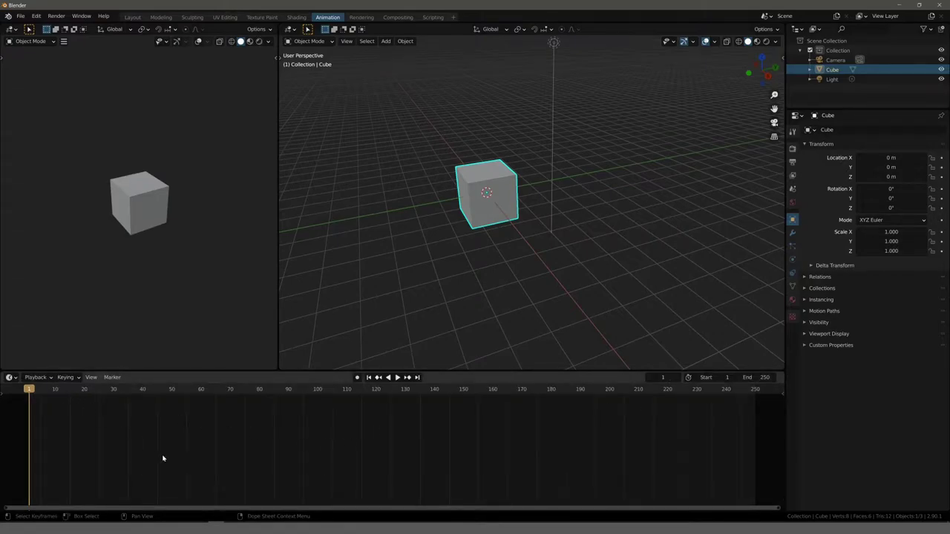
- Set the scene's end frame to 20 in the timeline
key(shift+F12)
key(shift+F12)
key(shift+F12)
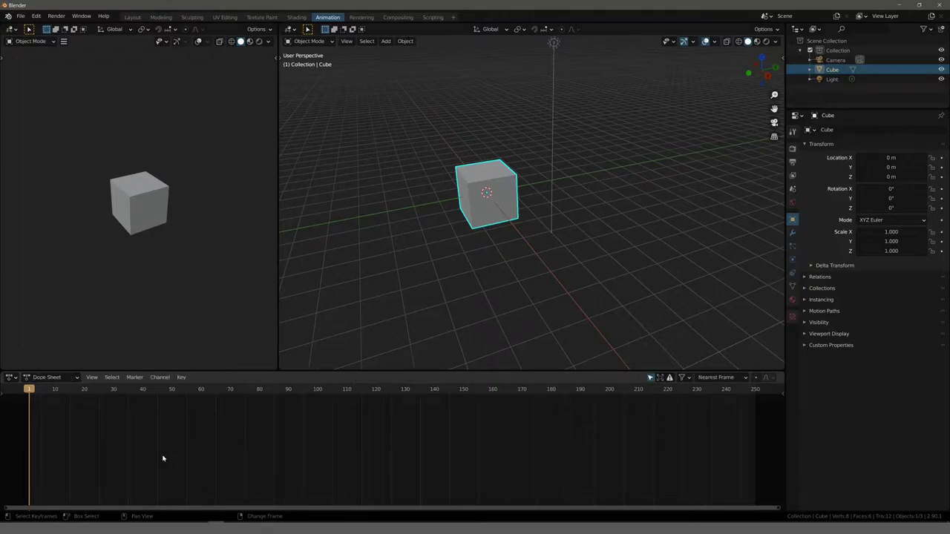
key(shift+F12)
key(shift+F12)
key(shift+F12)
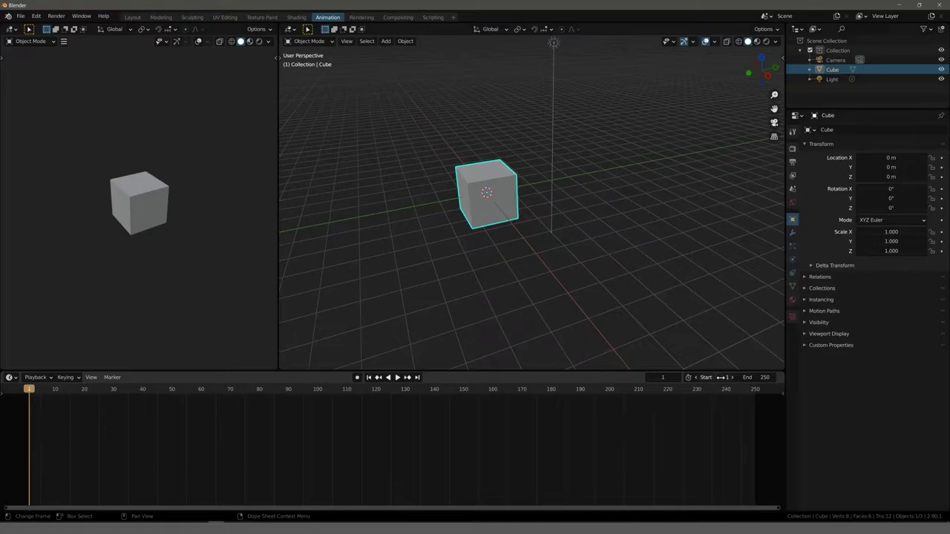
key(Home)
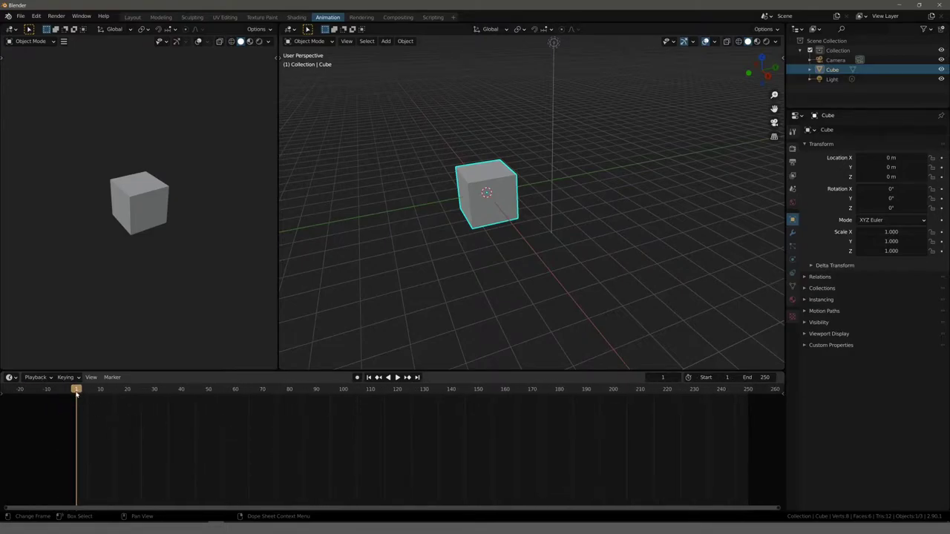
click(753, 377)
text(20)
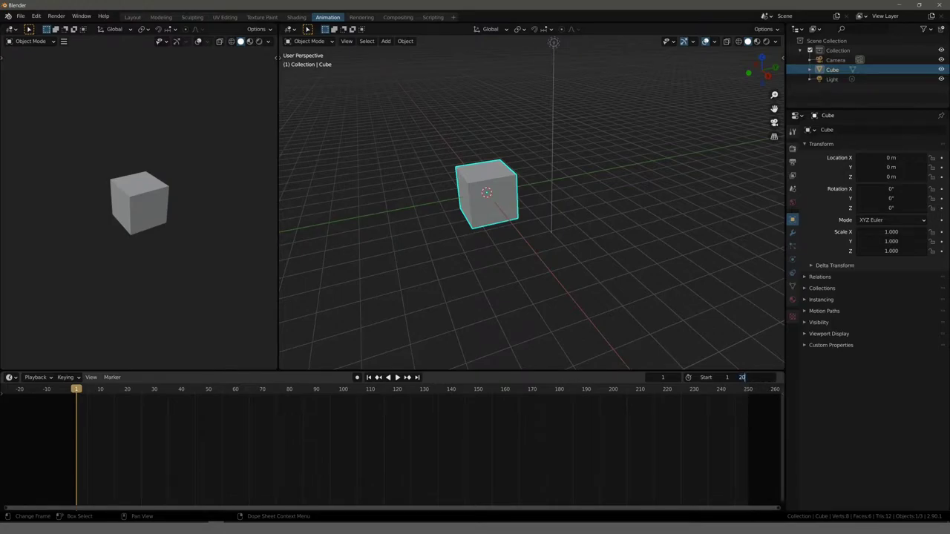
key(Return)
- Zoom the timeline in closely on frames 1 to 20
ctrl+middle_drag(116, 435, 600, 430)
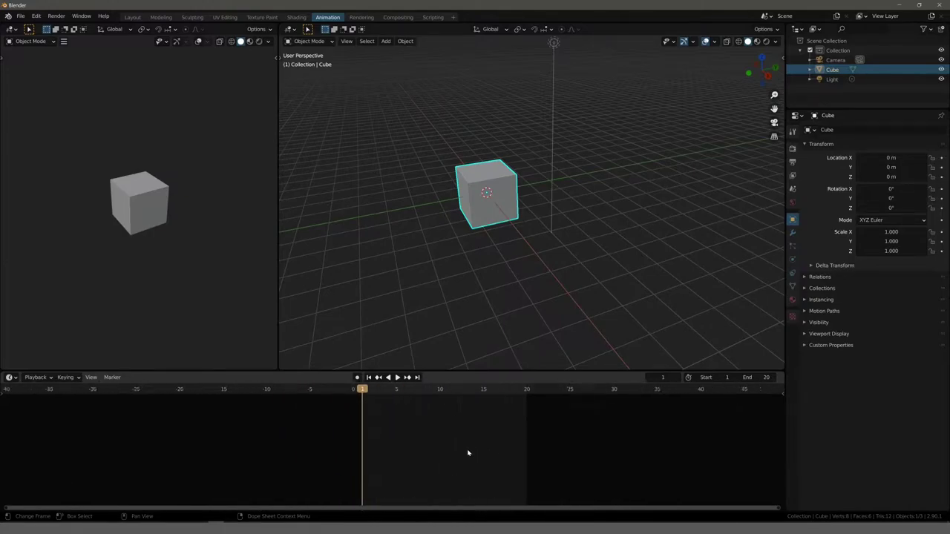
ctrl+middle_drag(601, 431, 416, 454)
key(Home)
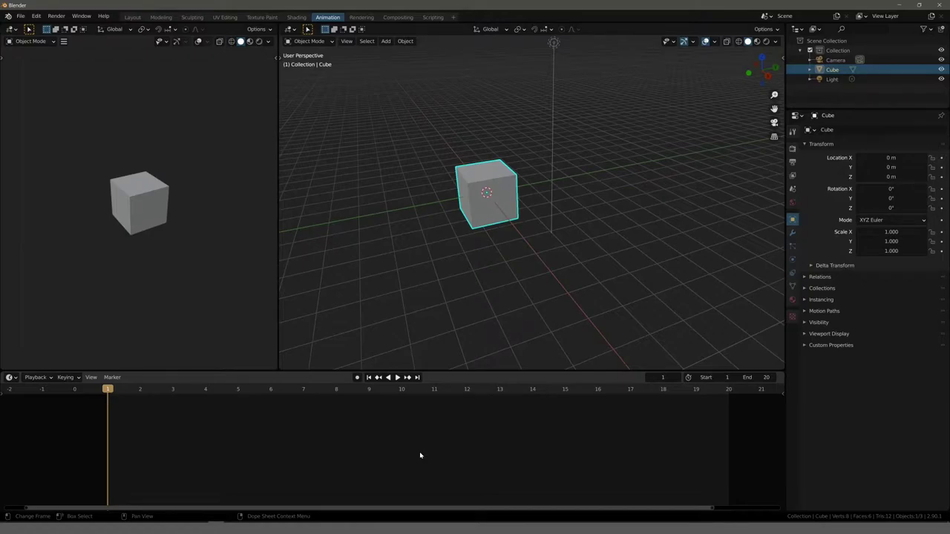
- Show Output Properties, play and stop at frame 14, and reveal the cube's transform values
click(792, 162)
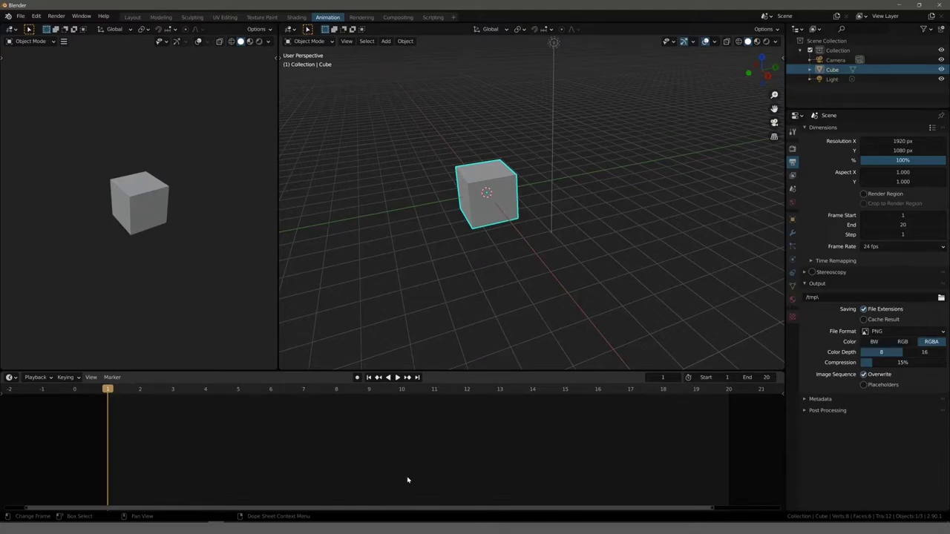
key(space)
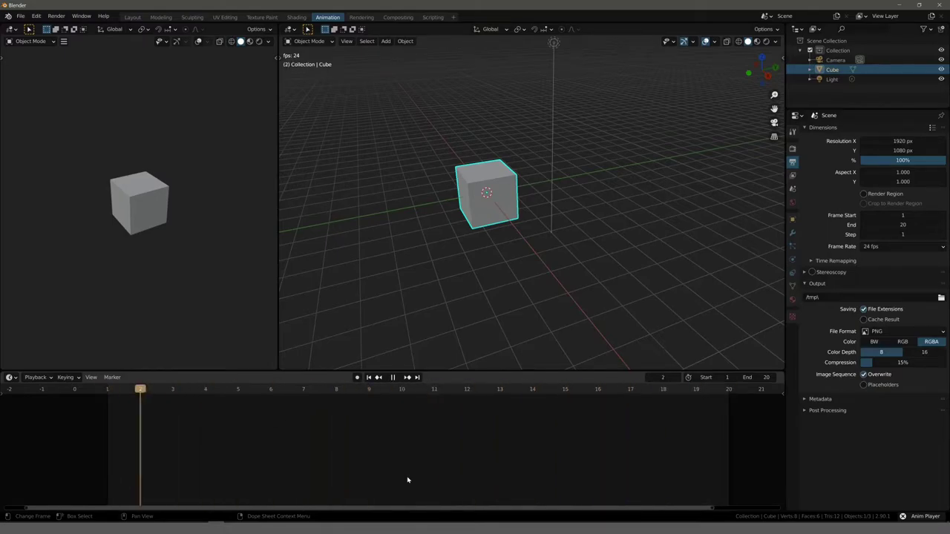
key(space)
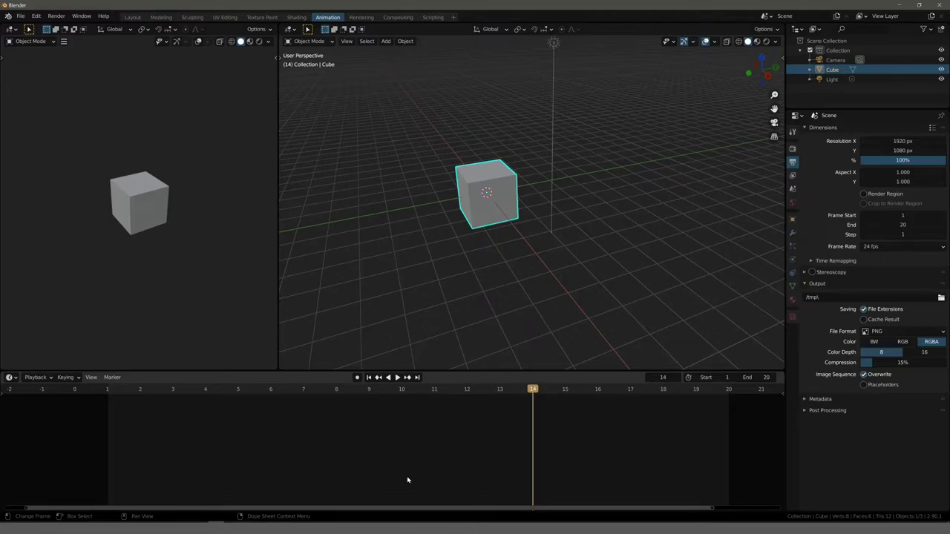
key(n)
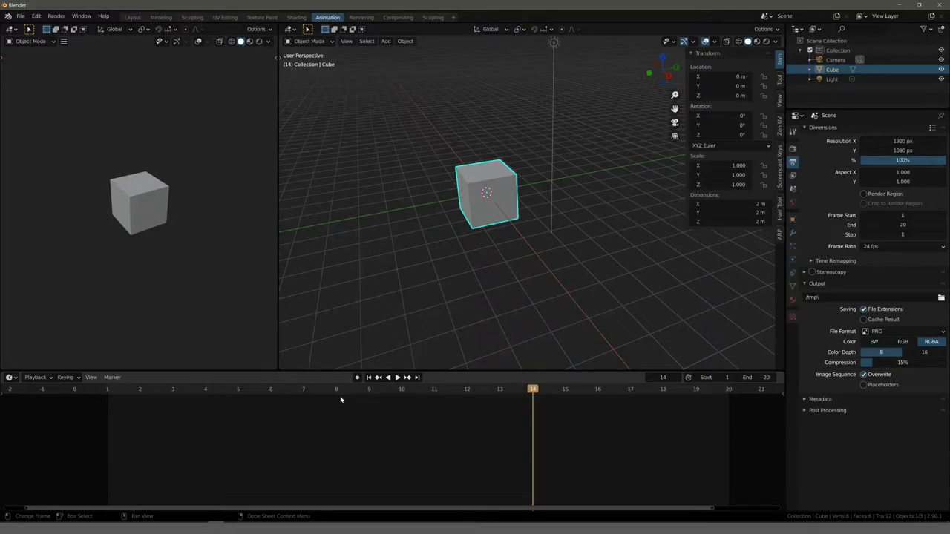
- Return the playhead to frame 1 and key the cube's location, rotation and scale
middle_drag(396, 183, 378, 233)
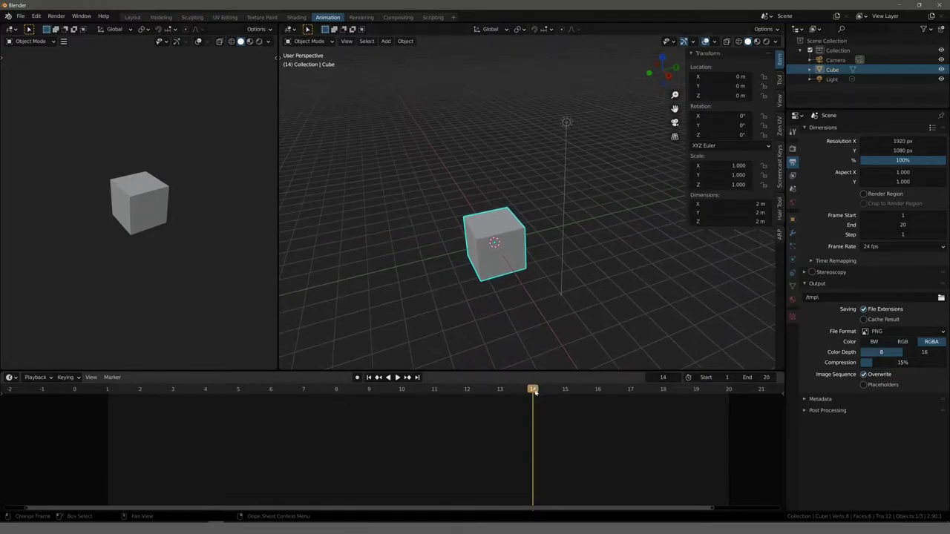
drag(534, 391, 110, 393)
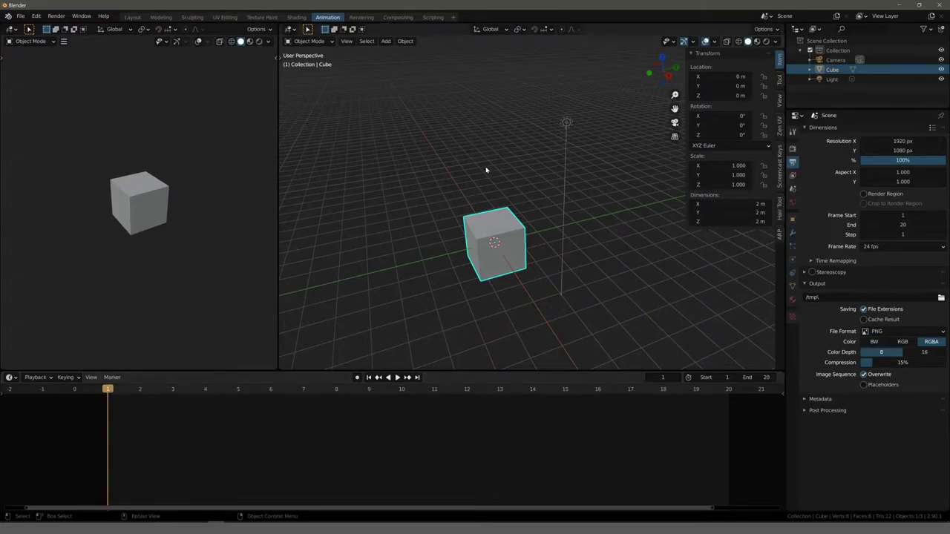
key(i)
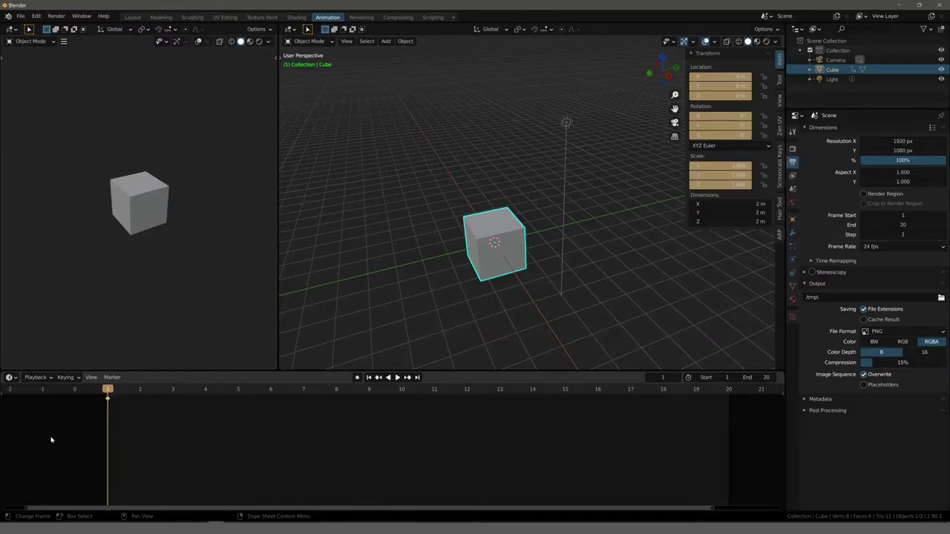
- Expand the Dope Sheet to list the cube's nine transform channels and make it taller
click(2, 396)
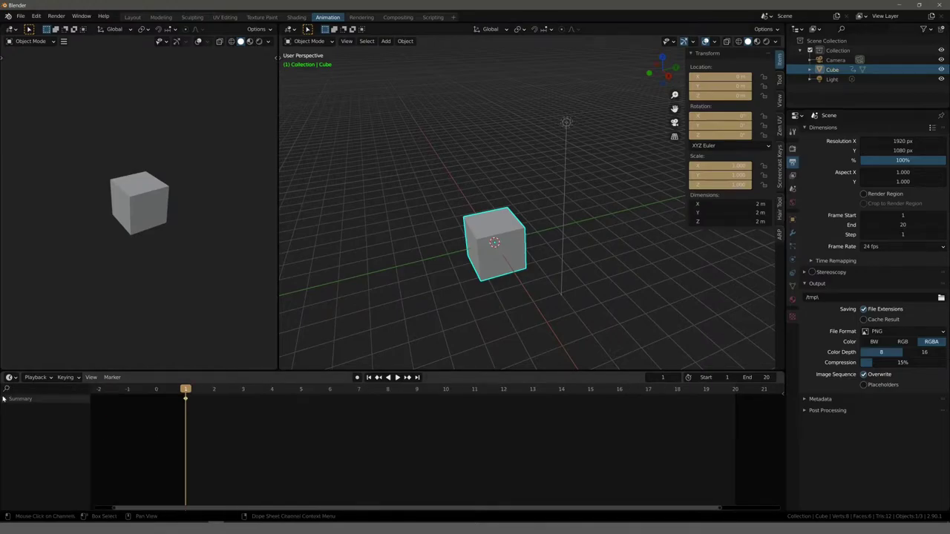
click(4, 399)
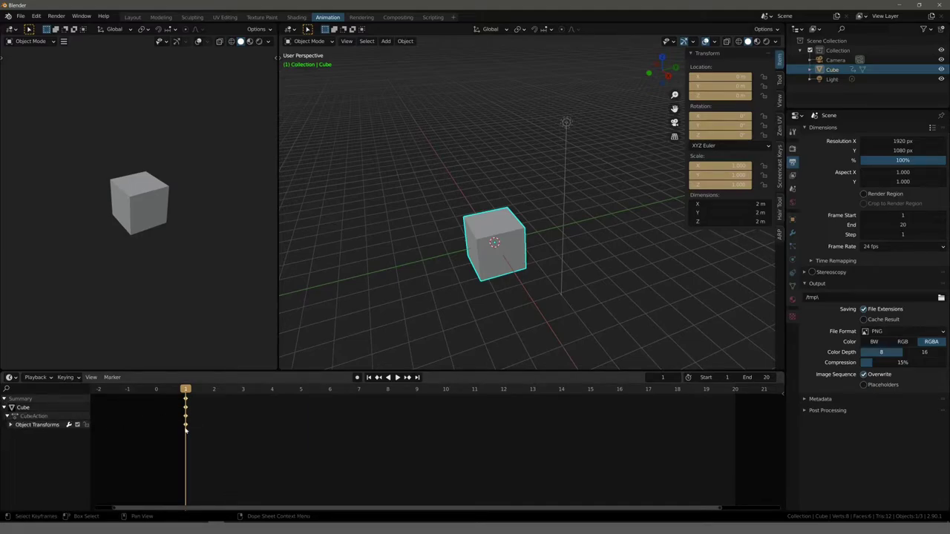
click(9, 425)
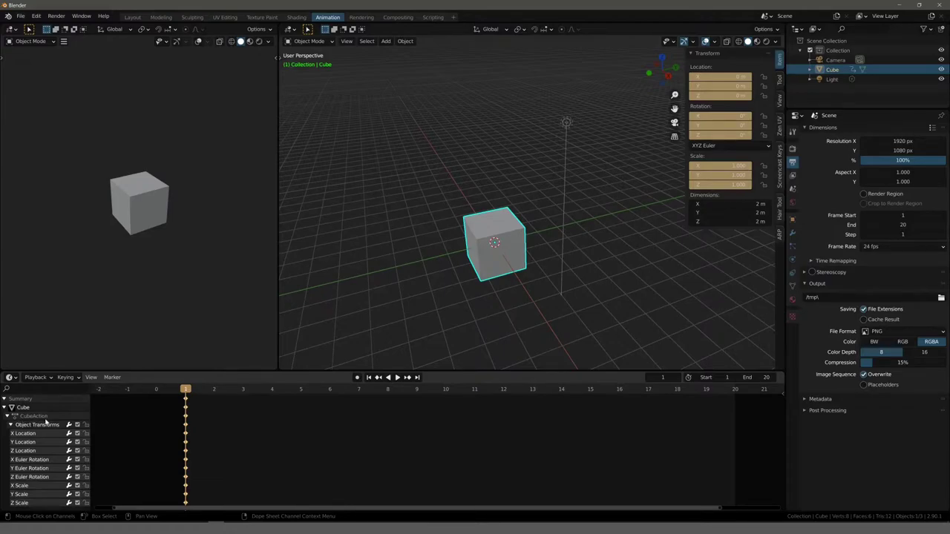
scroll(49, 425, down, 1)
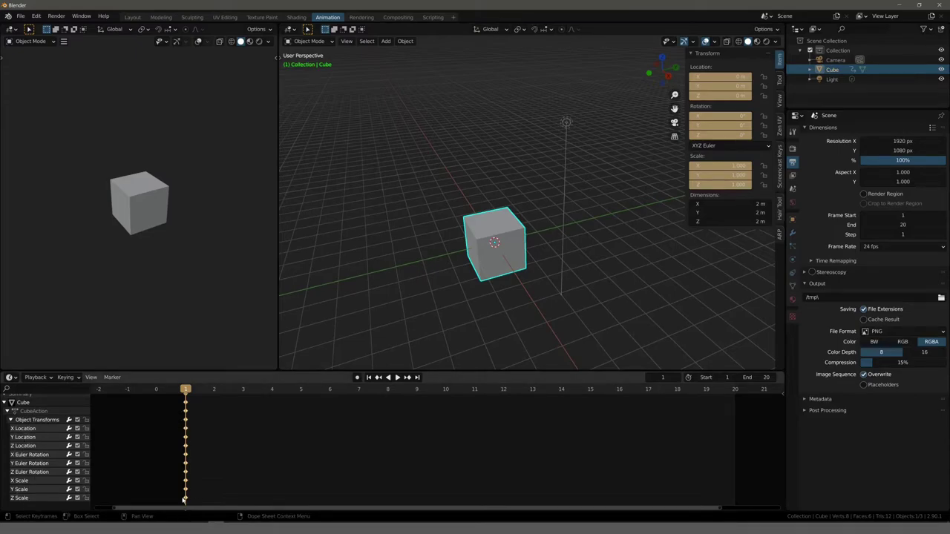
scroll(235, 443, down, 1)
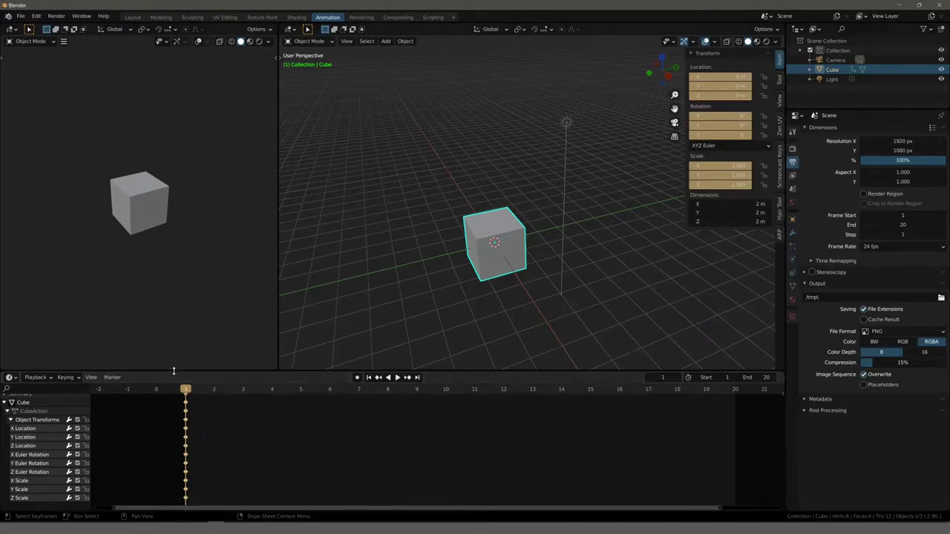
drag(175, 372, 173, 343)
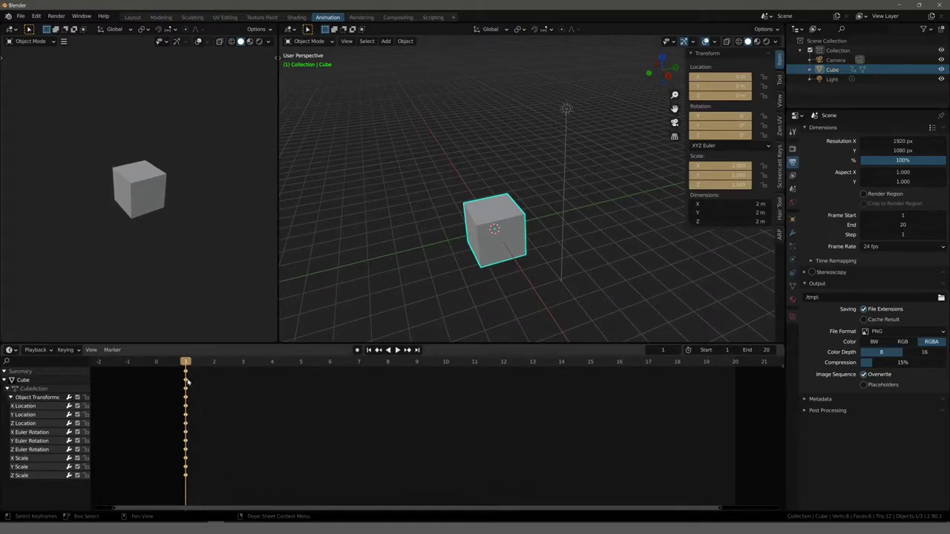
- Move to frame 11 and raise the cube's Z location to 10 m
key(space)
mouse_move(420, 370)
mouse_down()
mouse_move(186, 364)
mouse_move(445, 367)
mouse_up()
key(space)
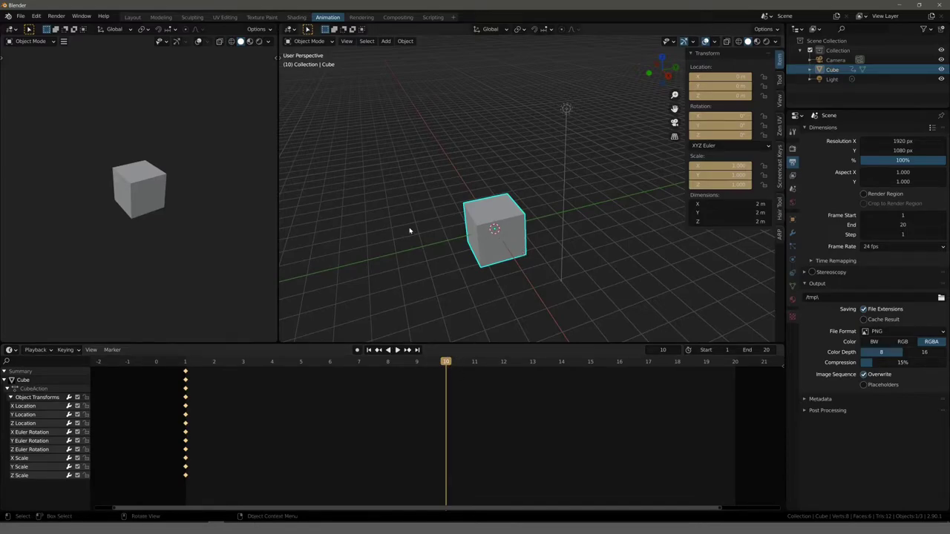
mouse_move(408, 231)
middle_down()
mouse_move(403, 212)
mouse_move(415, 210)
mouse_move(423, 240)
mouse_move(411, 240)
middle_up()
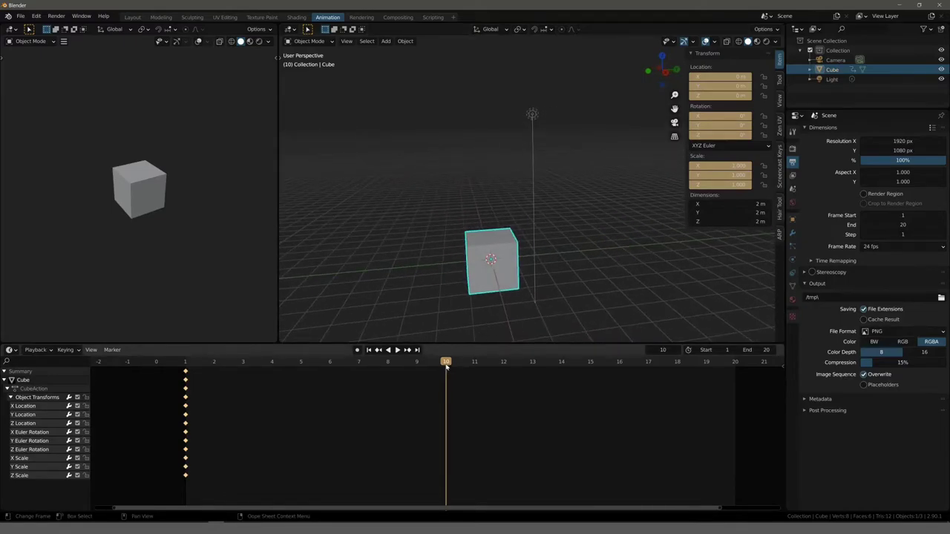
drag(446, 364, 475, 363)
middle_drag(424, 282, 411, 278)
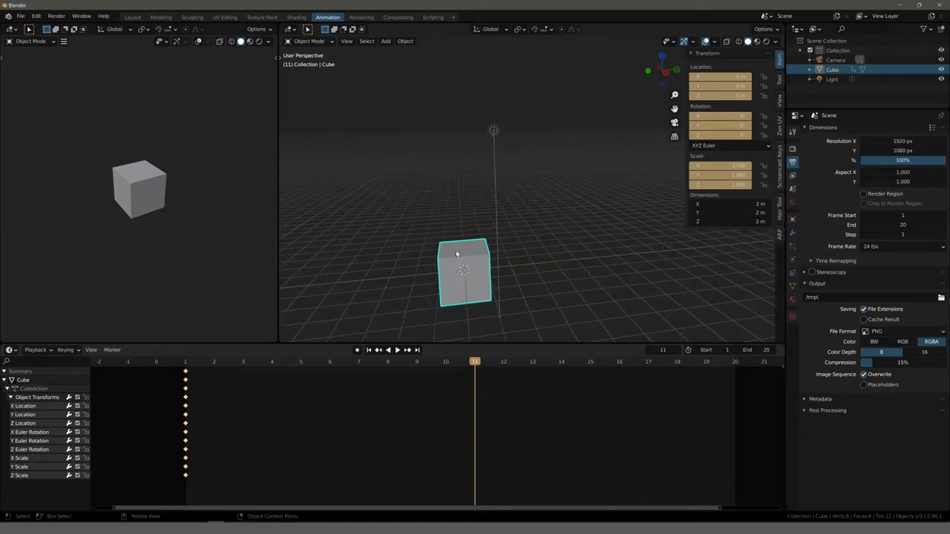
click(720, 97)
text(10)
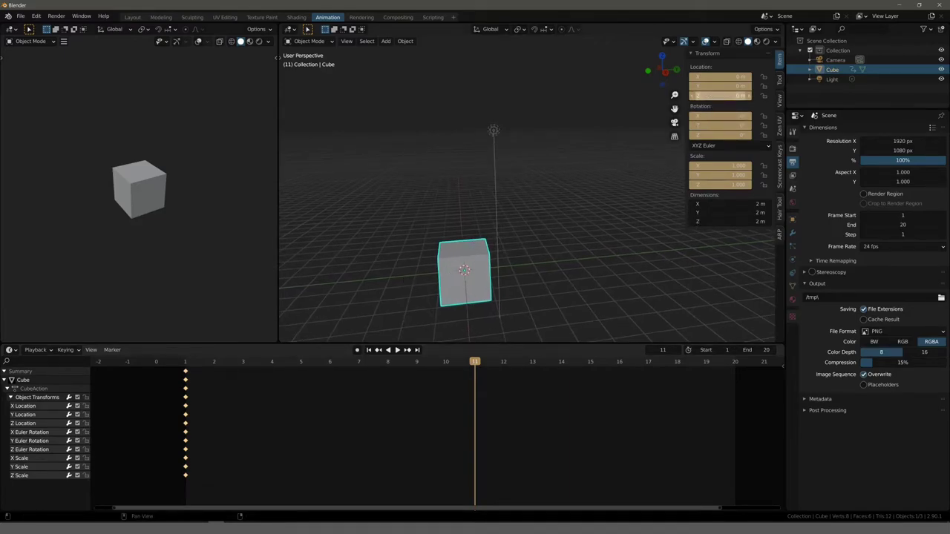
key(Return)
- Turn on the Screencast Keys on-screen display and hide the viewport sidebar
mouse_move(485, 141)
middle_down()
mouse_move(435, 127)
mouse_move(432, 171)
mouse_move(458, 177)
middle_up()
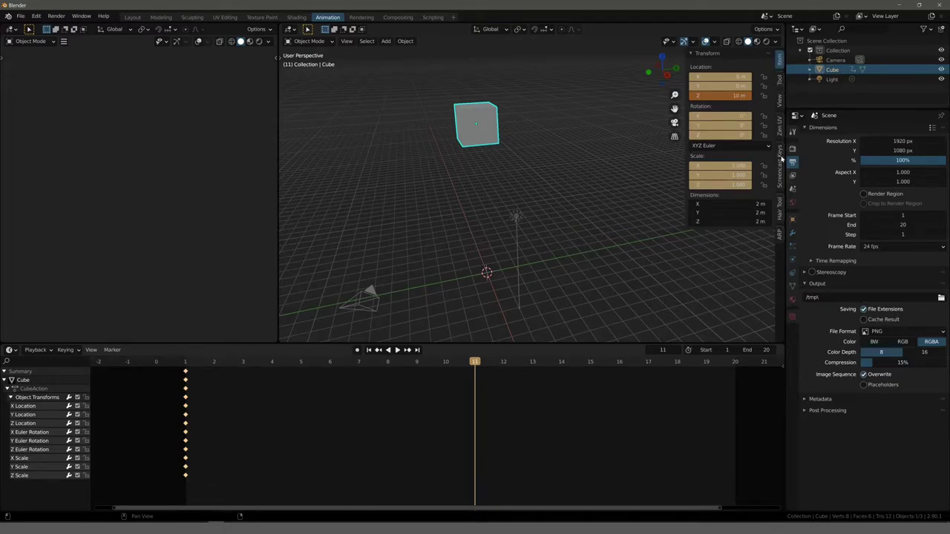
click(780, 157)
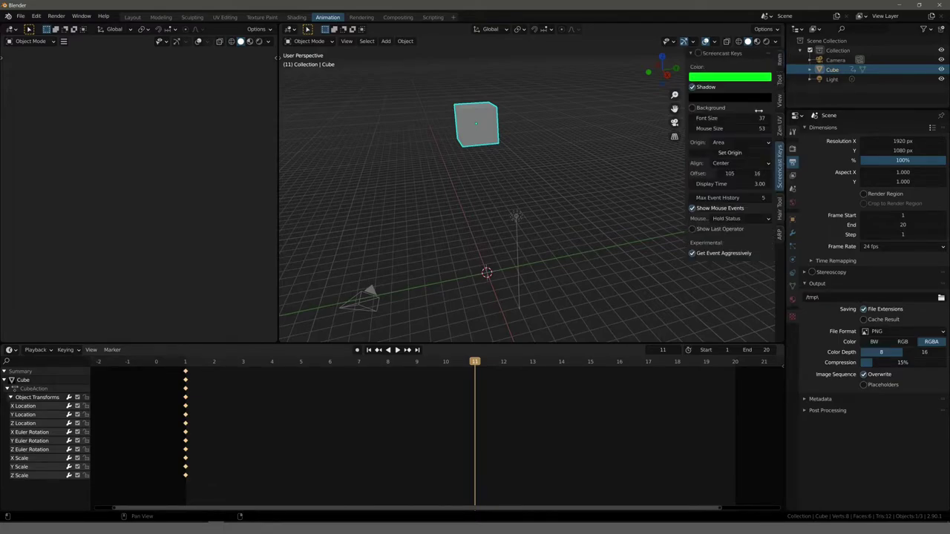
click(697, 53)
key(n)
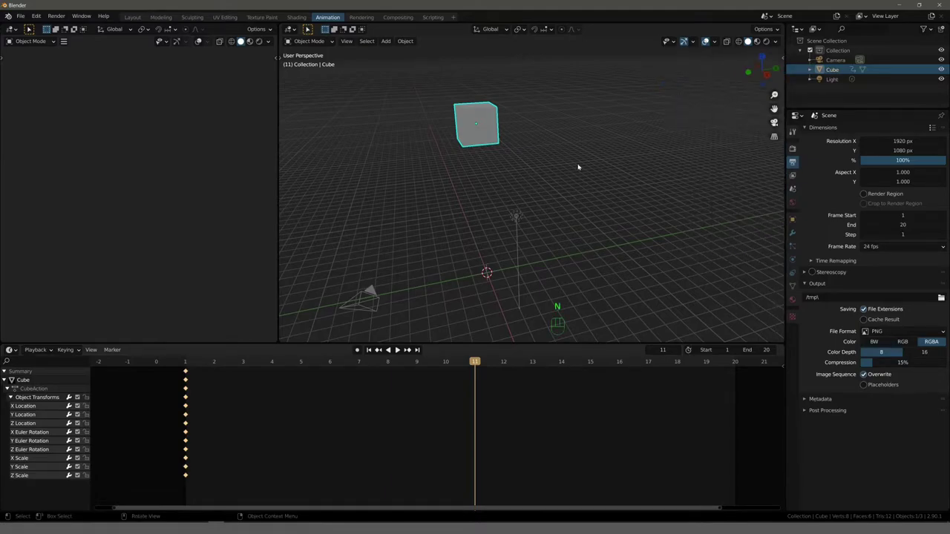
mouse_move(577, 165)
middle_down()
mouse_move(377, 191)
mouse_move(407, 233)
middle_up()
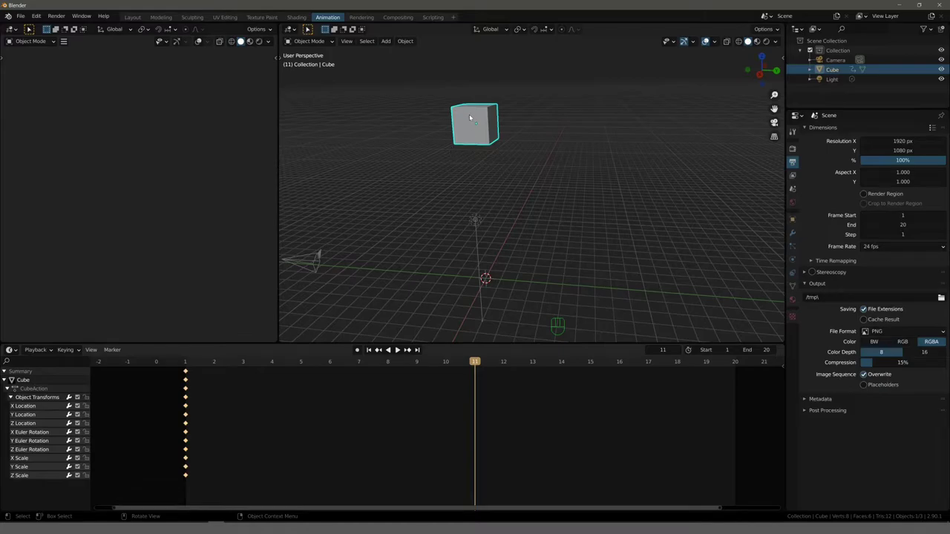
- Insert Location keyframes for the cube at frame 11
key(i)
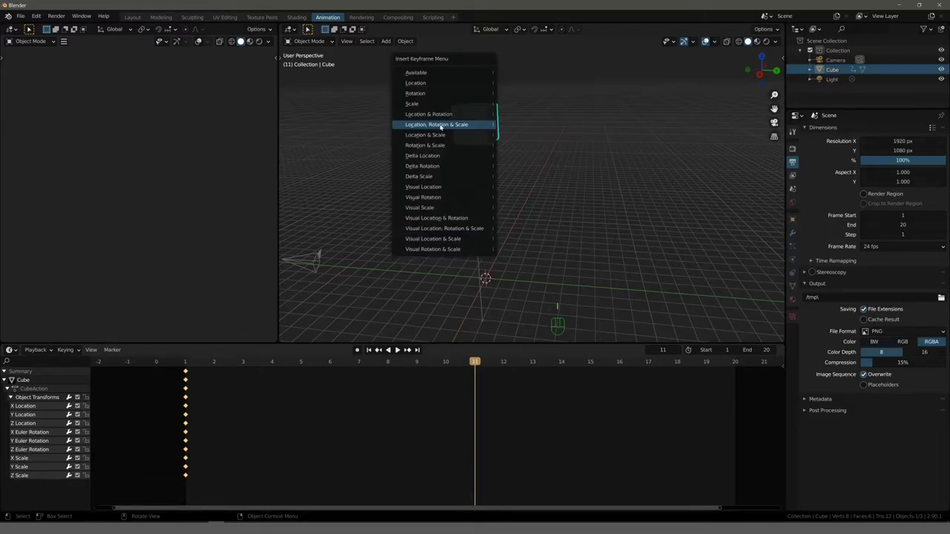
click(430, 86)
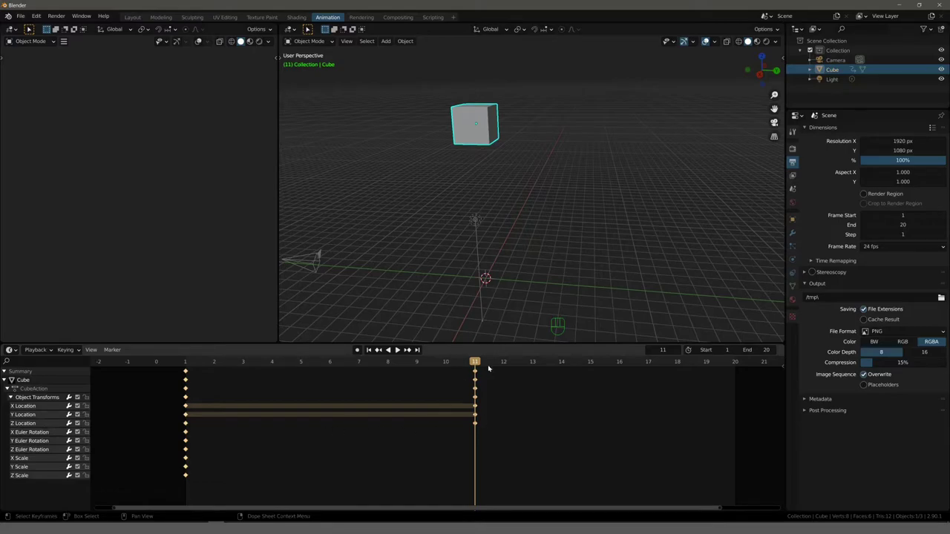
- Play the rise, return to frame 1, and reopen the sidebar's Item transform values
key(space)
mouse_move(475, 363)
mouse_down()
mouse_move(190, 369)
mouse_move(472, 367)
mouse_move(316, 374)
mouse_move(187, 371)
mouse_move(386, 375)
mouse_move(481, 370)
mouse_move(186, 371)
mouse_up()
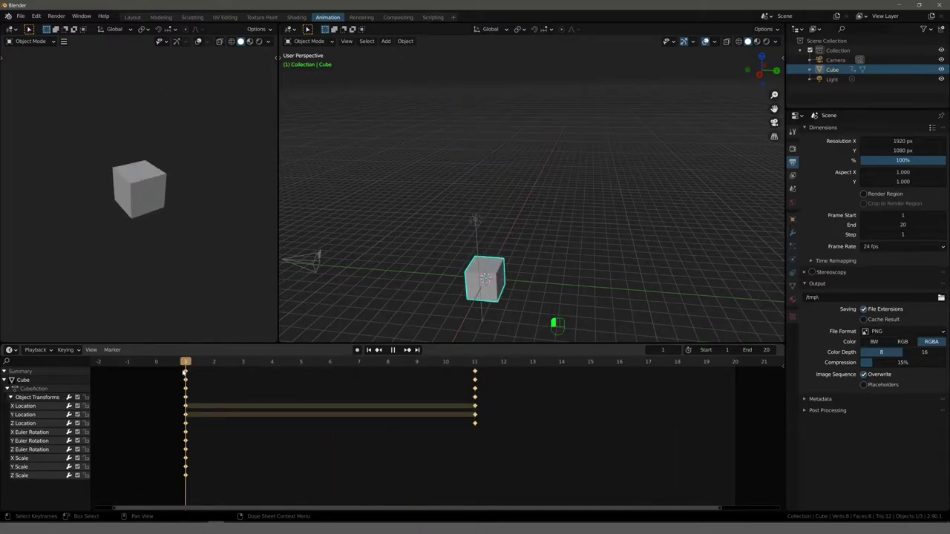
drag(185, 372, 186, 371)
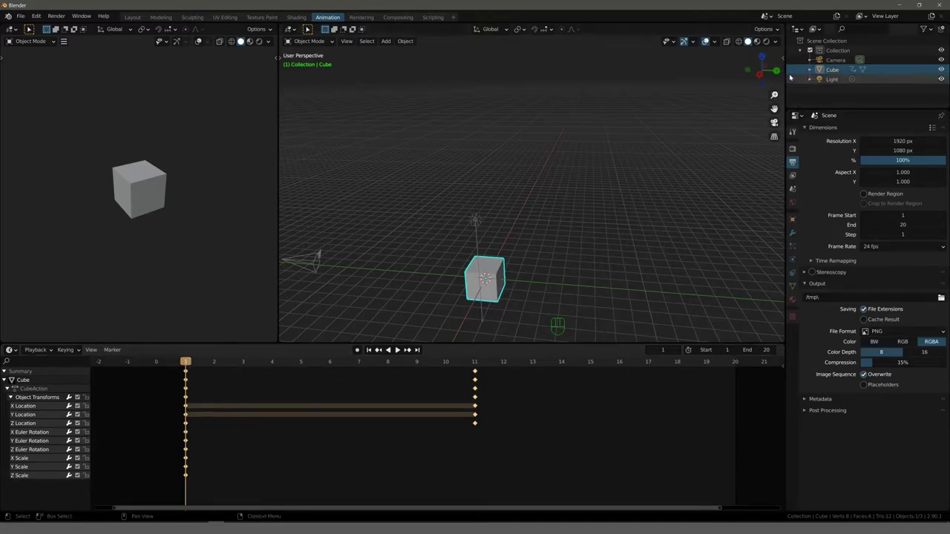
key(n)
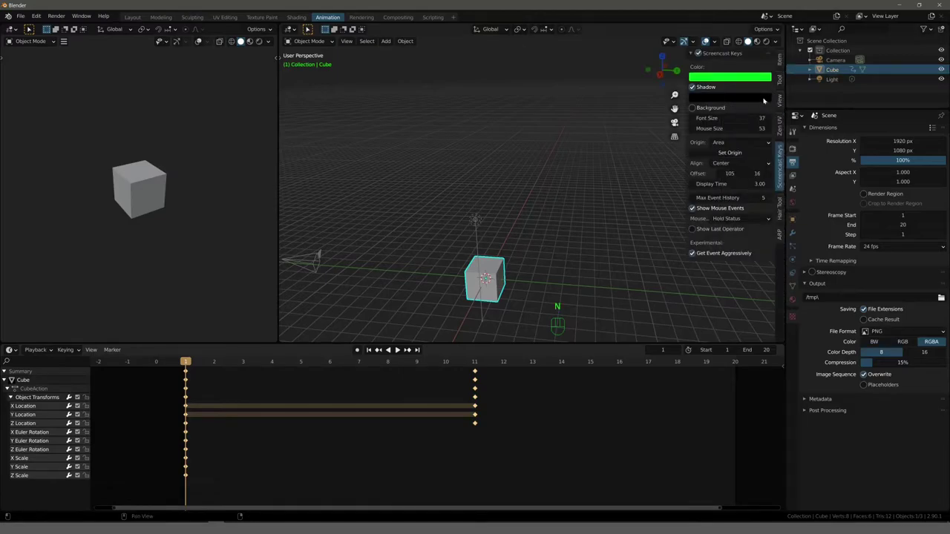
click(778, 59)
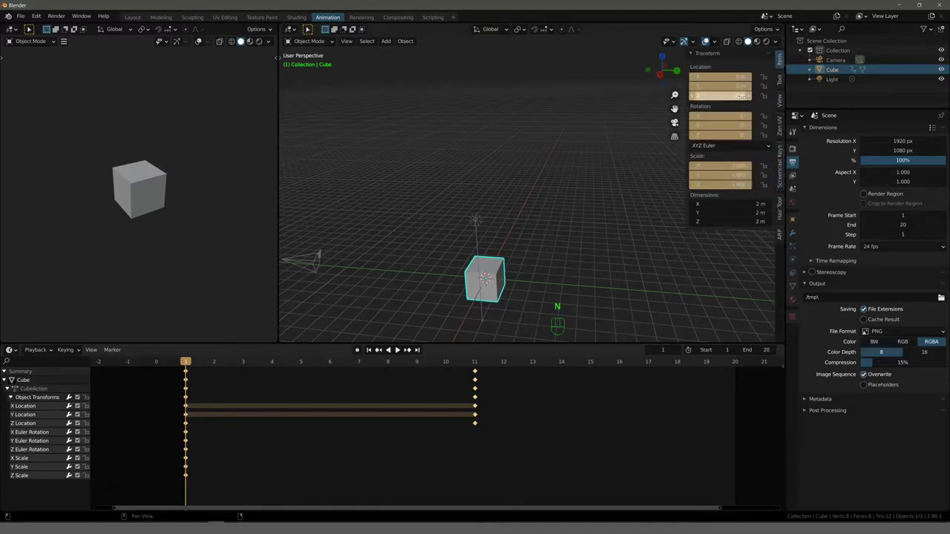
- Scrub between frames 1 and 11 to check the rise, then save as keyframing.blend
key(space)
drag(185, 364, 475, 363)
key(space)
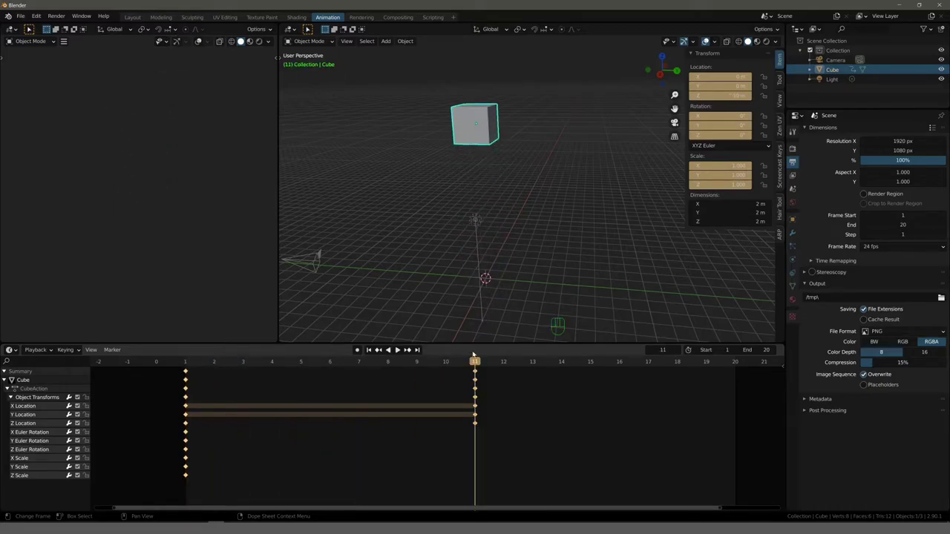
drag(186, 363, 388, 362)
key(space)
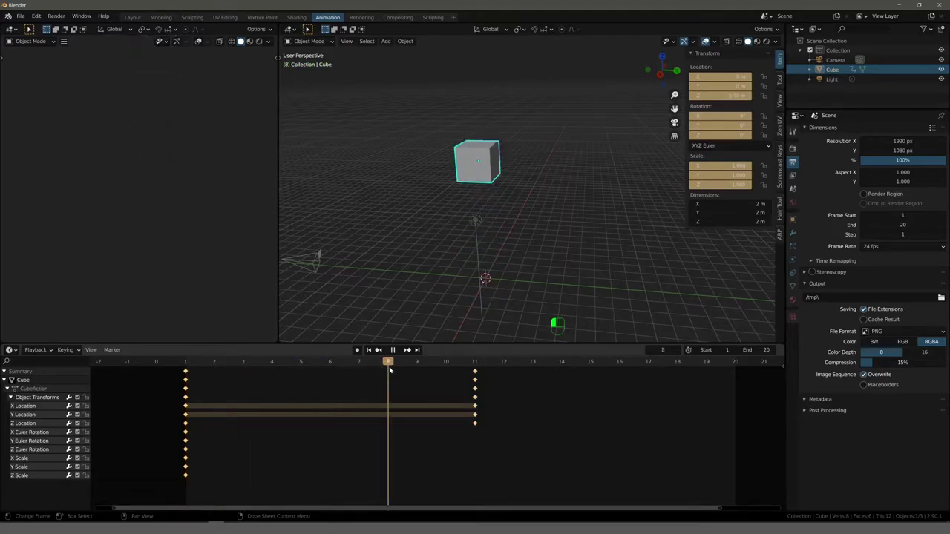
drag(475, 363, 476, 365)
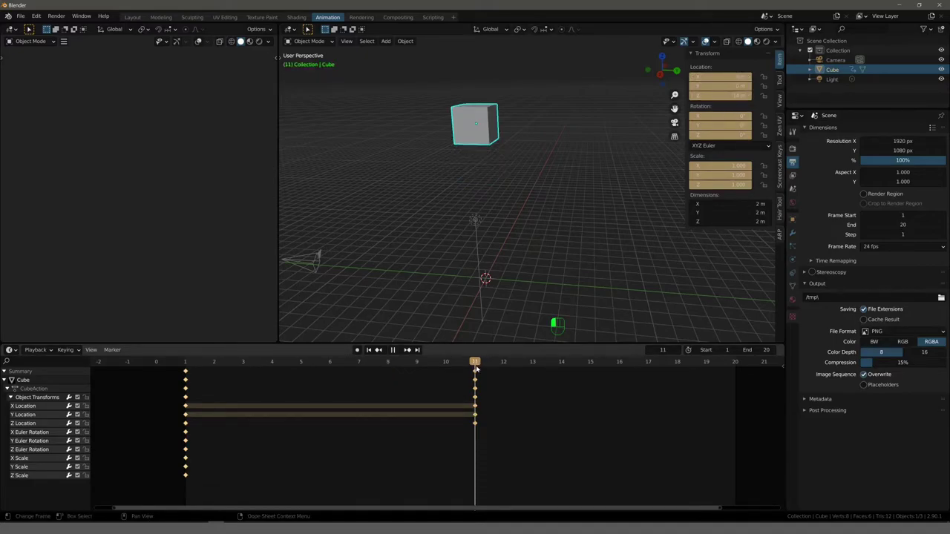
drag(448, 372, 214, 368)
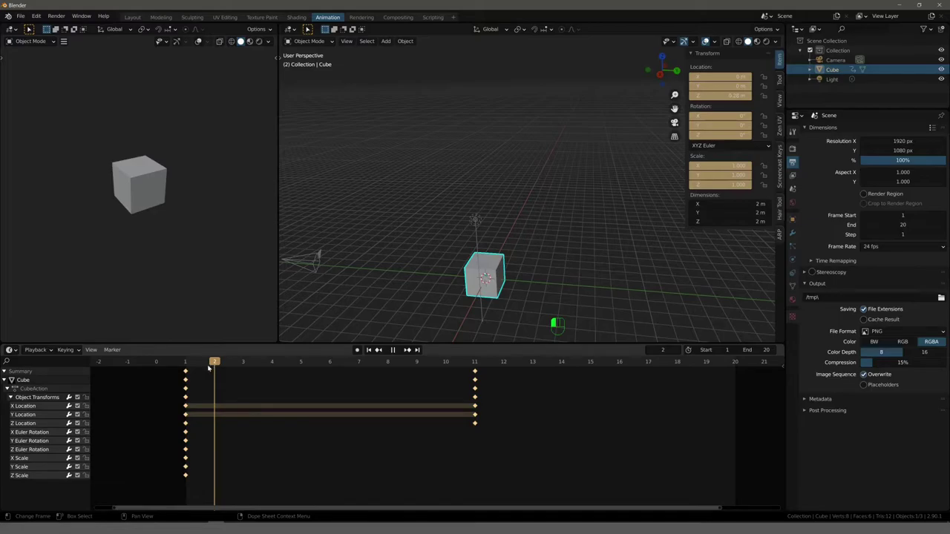
drag(214, 367, 193, 368)
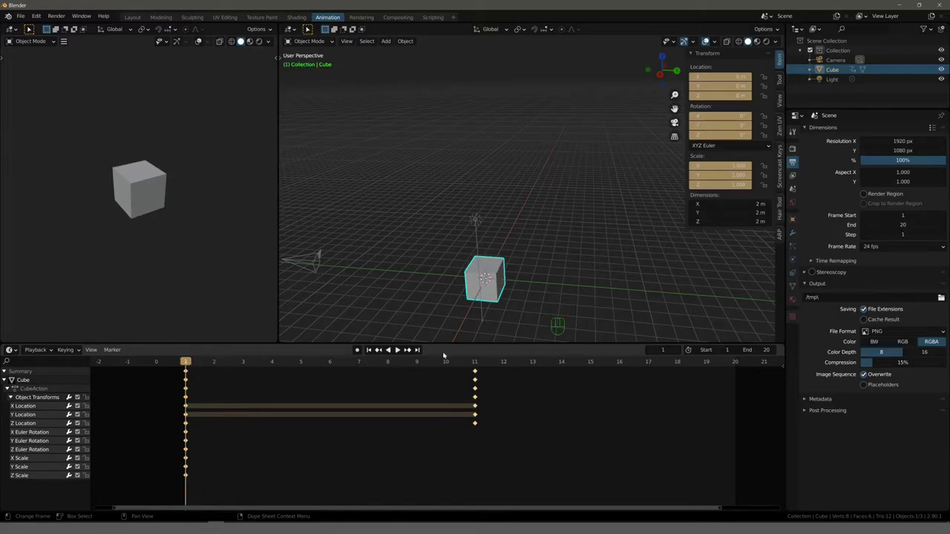
key(ctrl+s)
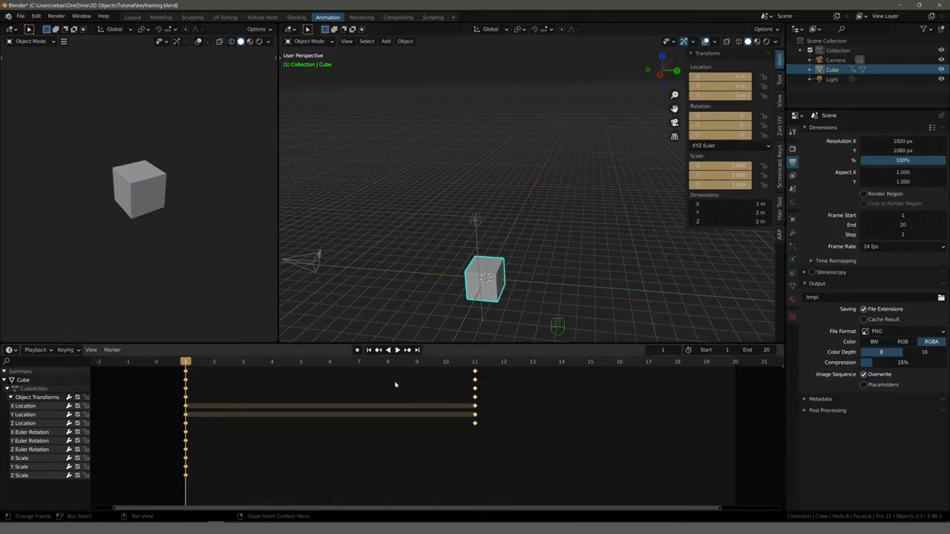
click(15, 354)
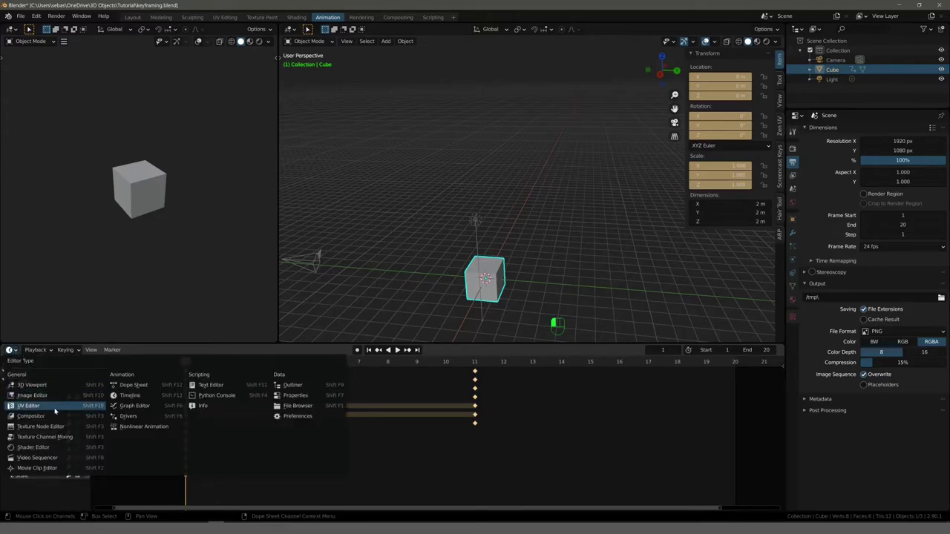
- Turn the timeline area into the Graph Editor and frame the cube's curves
click(132, 408)
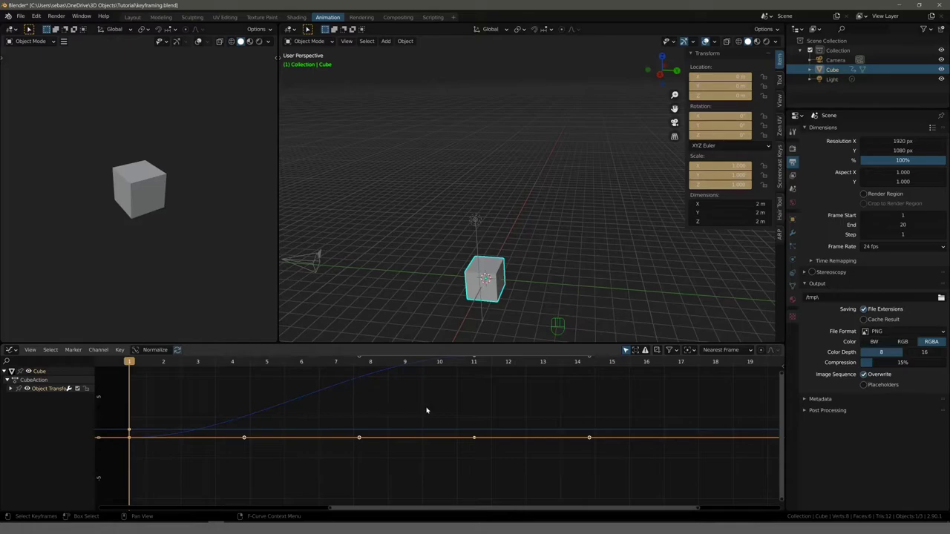
scroll(502, 414, down, 1)
scroll(501, 413, down, 2)
scroll(501, 413, down, 1)
middle_drag(502, 414, 445, 422)
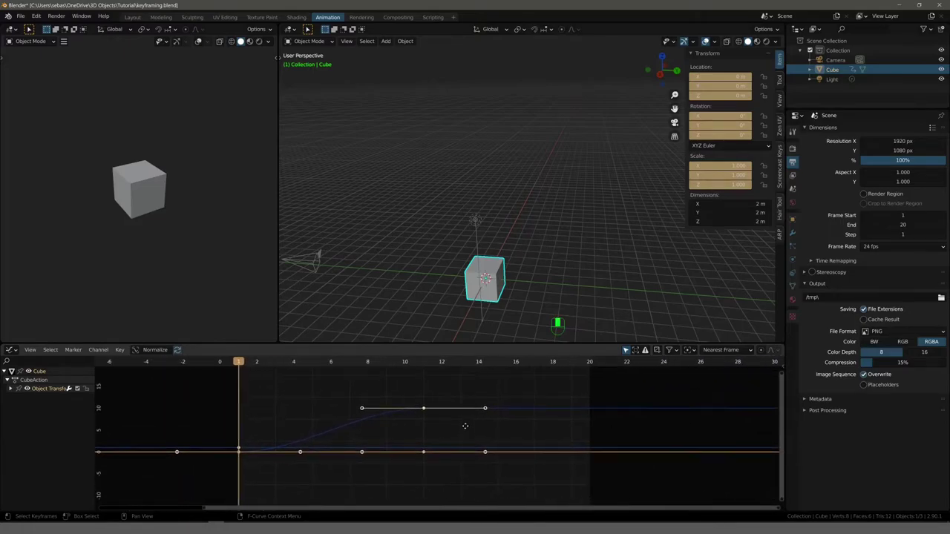
scroll(418, 408, up, 1)
scroll(444, 422, up, 1)
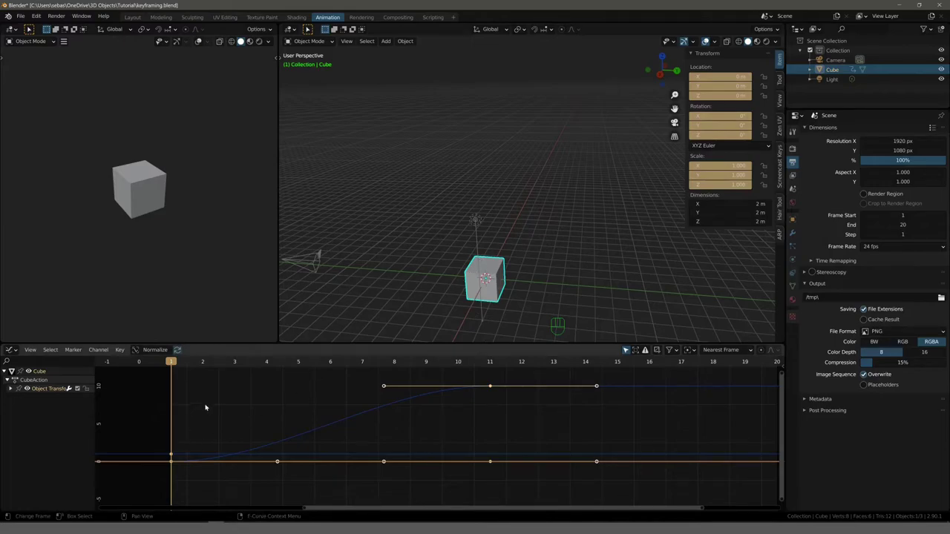
- Expand Object Transforms and drag the frame-11 Z Location key's handle down to steepen the curve
click(10, 389)
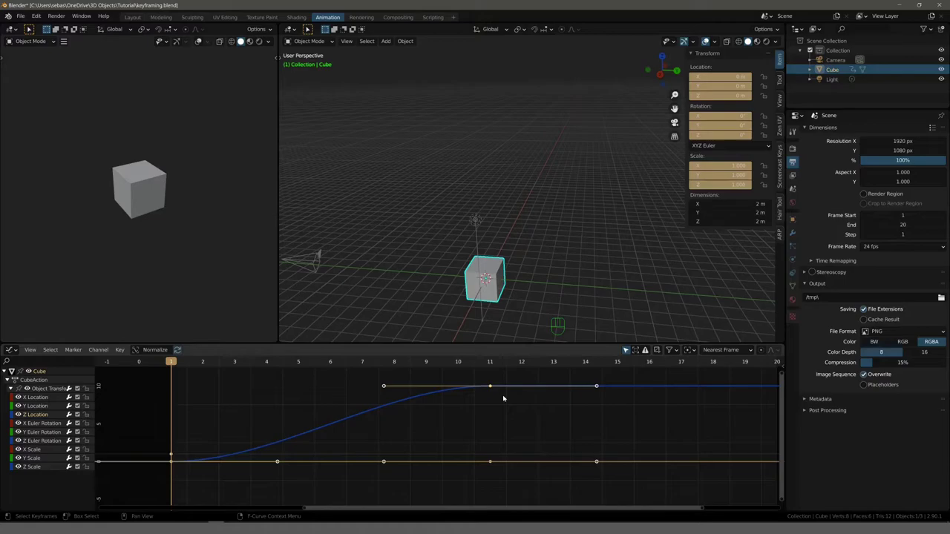
click(490, 387)
mouse_move(382, 387)
mouse_down()
mouse_move(426, 437)
mouse_move(462, 430)
mouse_move(492, 449)
mouse_up()
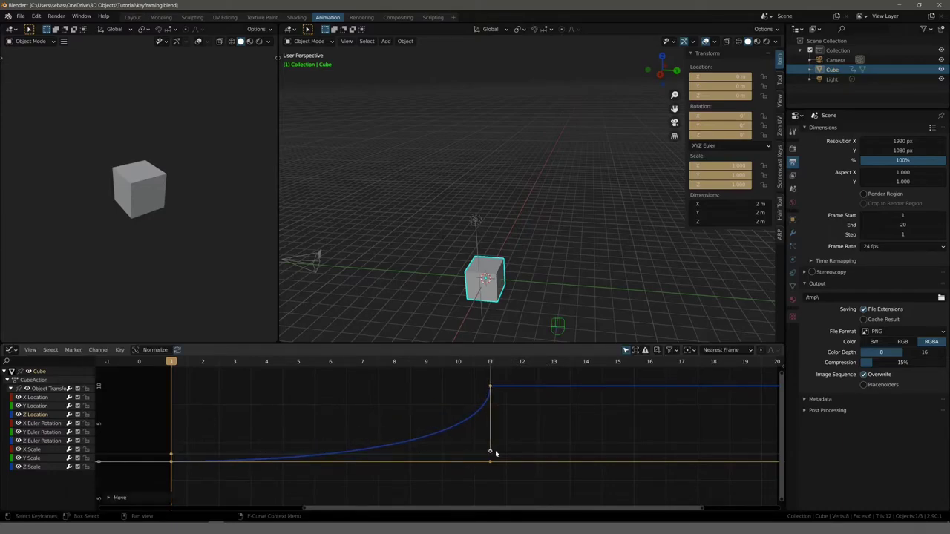
- Preview the steepened fall, return to frame 11 and open the frame-11 key's options
key(space)
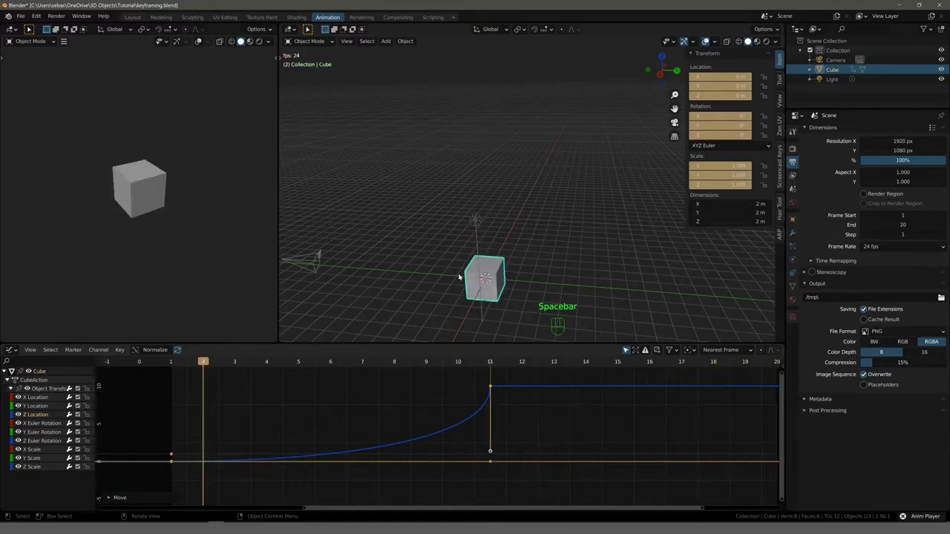
key(space)
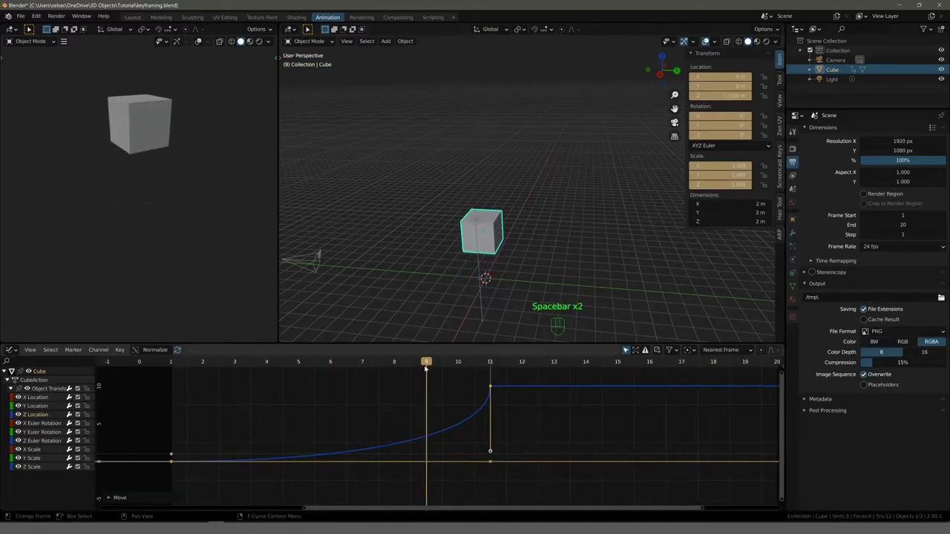
mouse_move(424, 369)
mouse_down()
mouse_move(278, 374)
mouse_move(428, 380)
mouse_up()
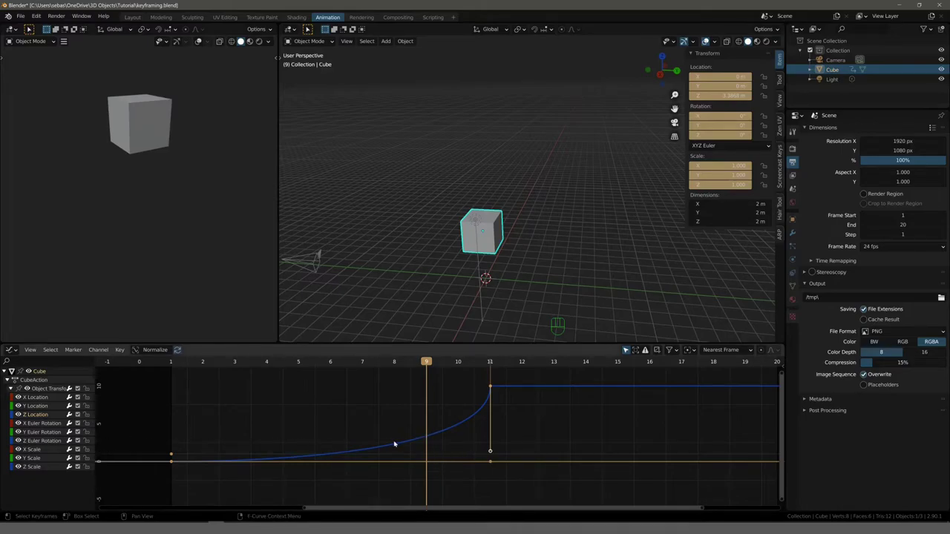
mouse_move(432, 369)
mouse_down()
mouse_move(480, 371)
mouse_move(363, 369)
mouse_up()
click(490, 387)
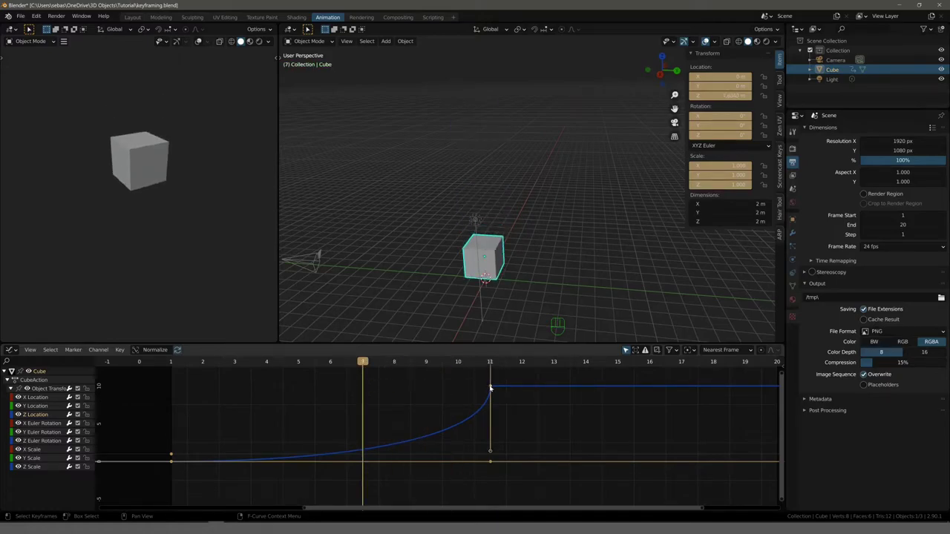
right_click(490, 386)
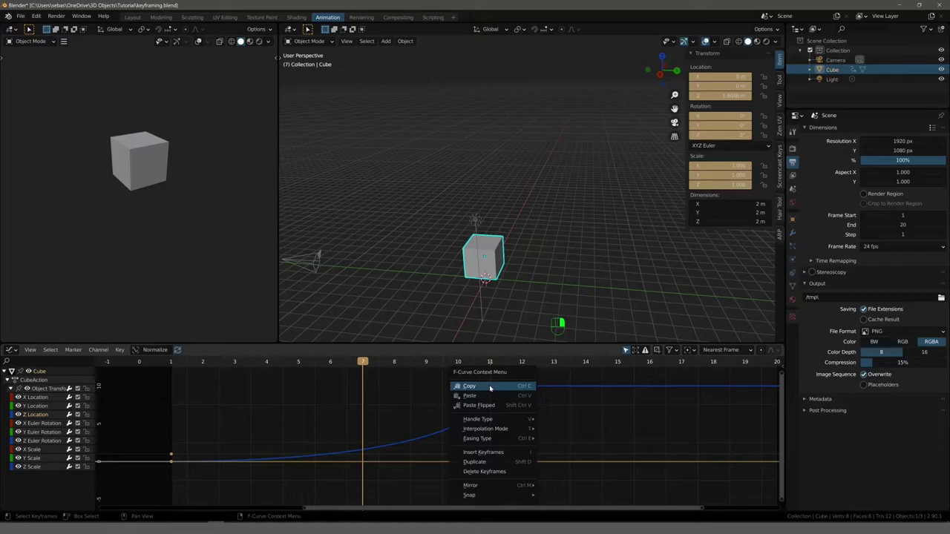
mouse_move(478, 420)
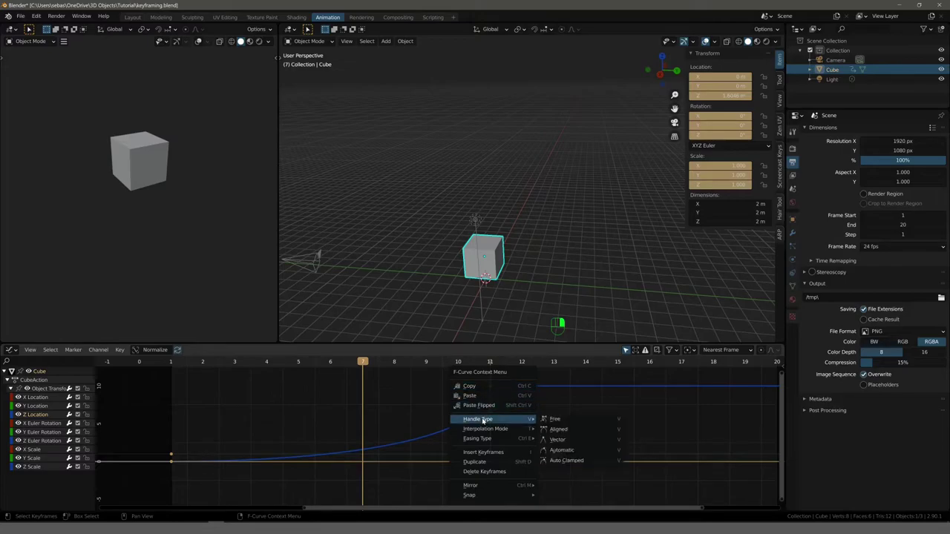
- Give Vector handles to the frame-11 Z Location key and the frame-1 X Euler Rotation key
click(568, 441)
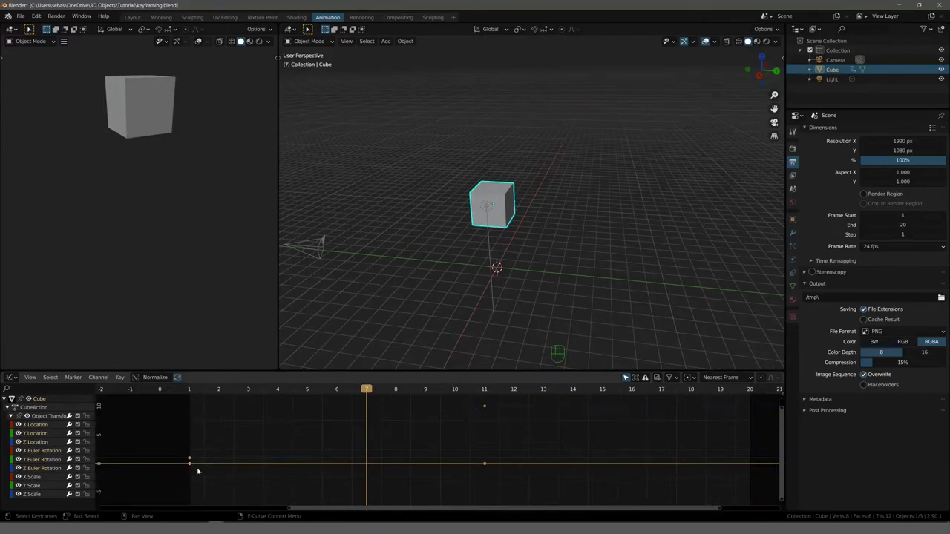
click(28, 449)
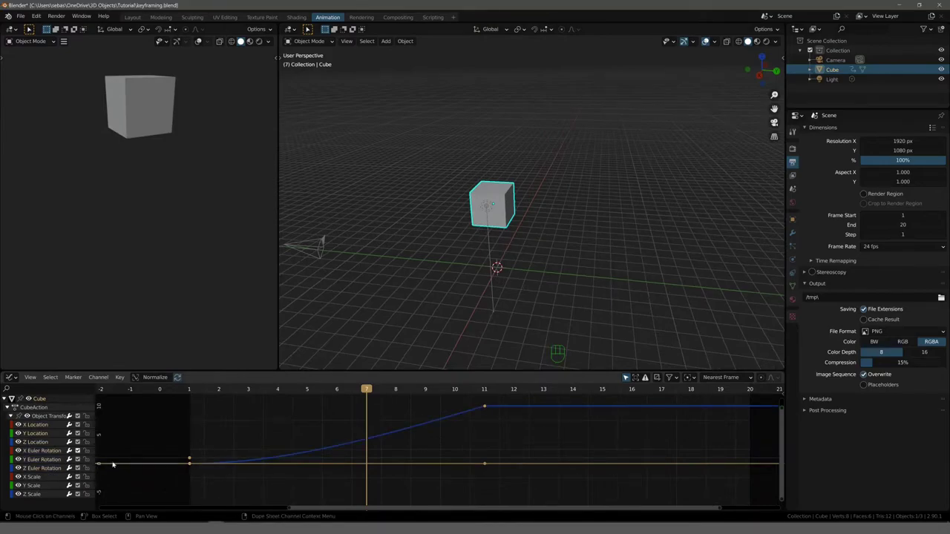
drag(186, 461, 193, 466)
right_click(193, 465)
mouse_move(178, 435)
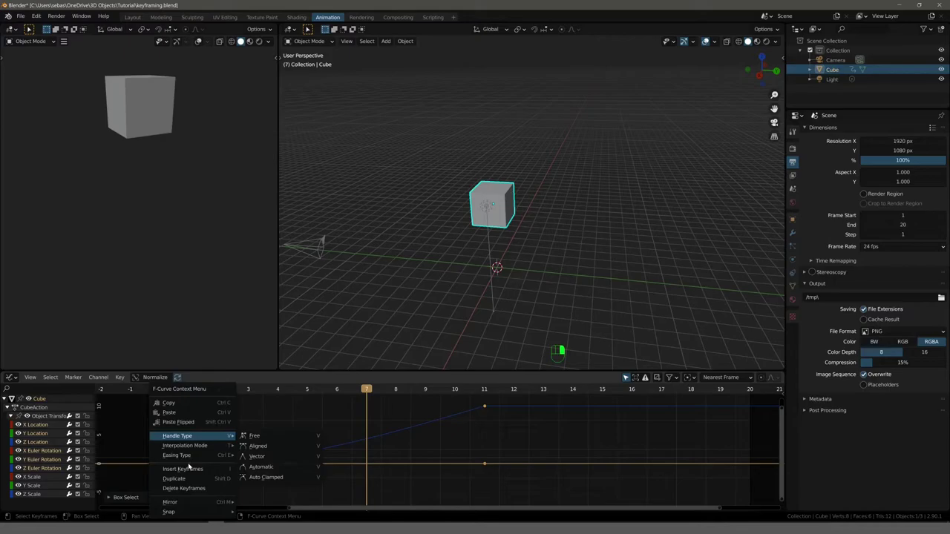
click(257, 455)
click(282, 429)
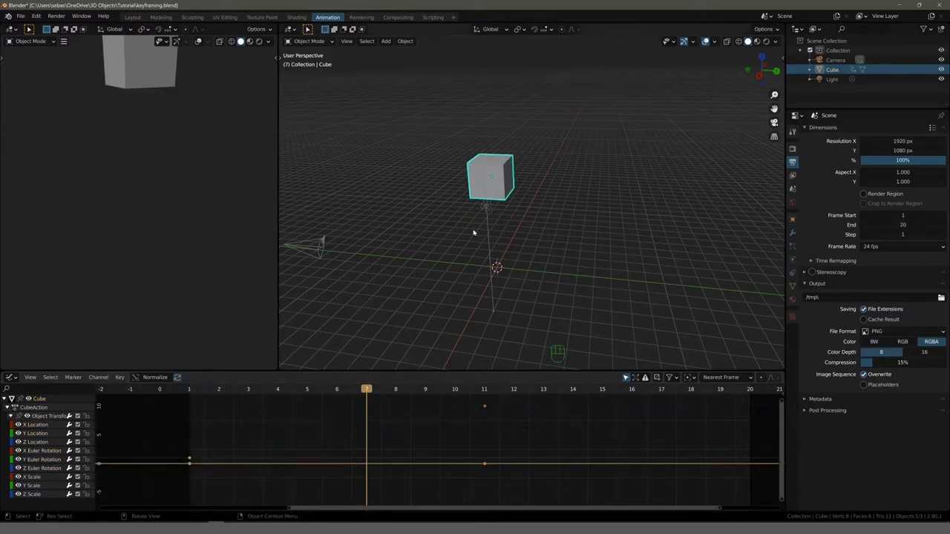
- Play and scrub between frames 10 and 11 to watch the cube rise
key(space)
key(space)
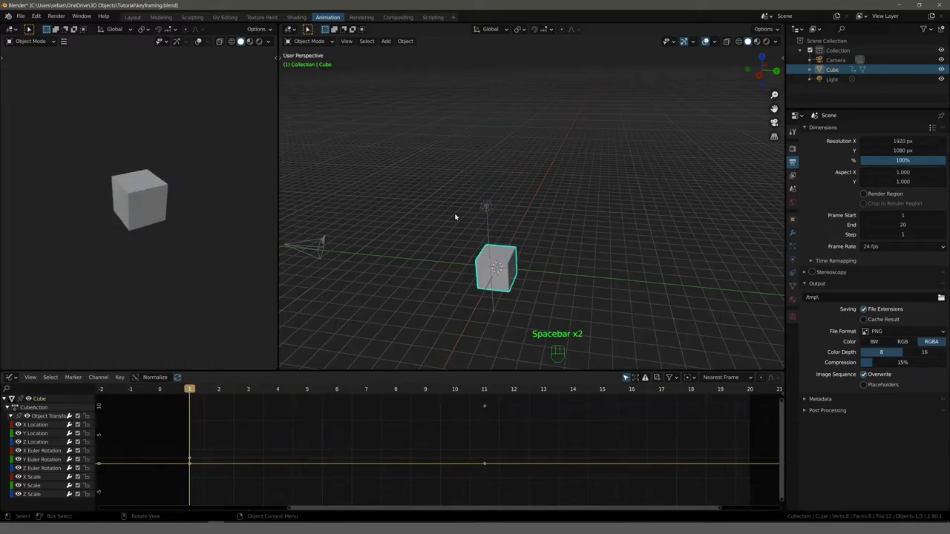
drag(190, 395, 475, 391)
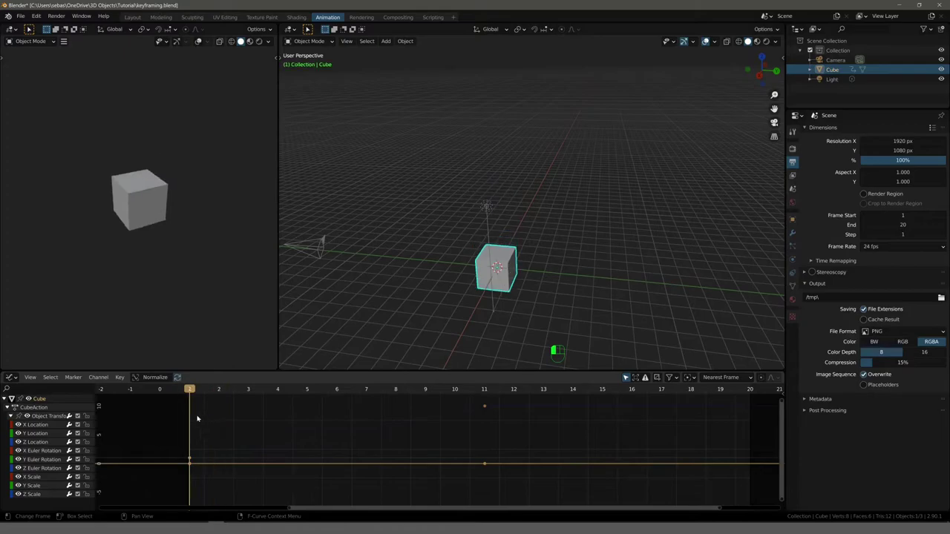
drag(461, 392, 481, 394)
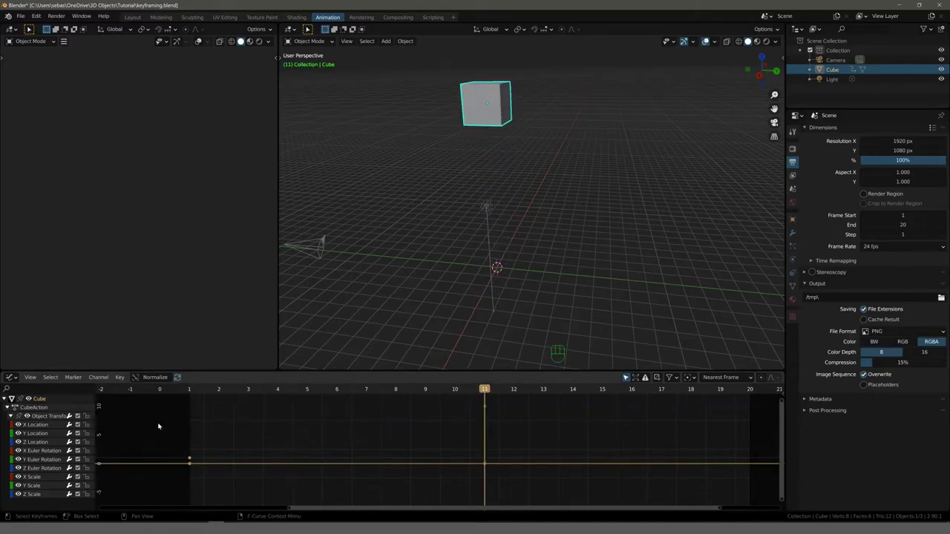
- Switch the bottom editor to the timeline and show the cube's transforms in the sidebar Item tab
key(shift+F12)
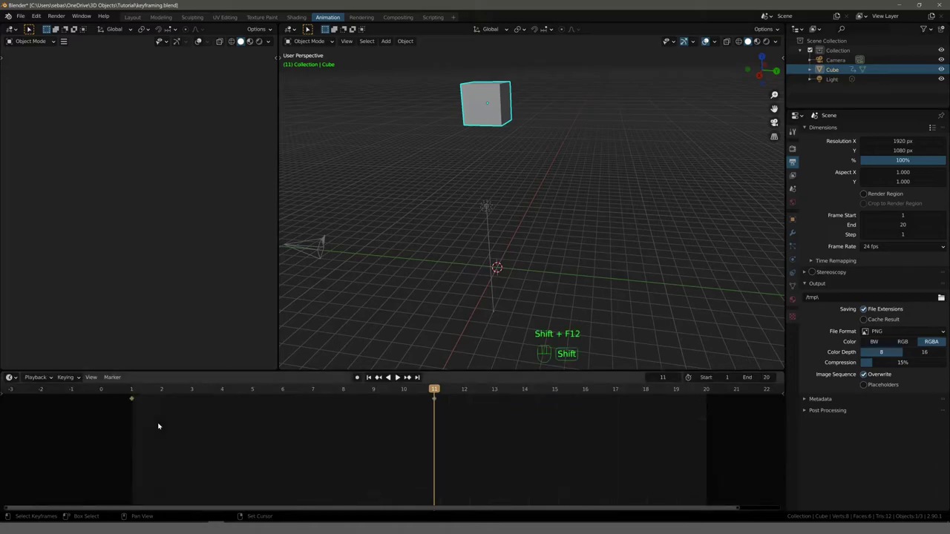
click(410, 389)
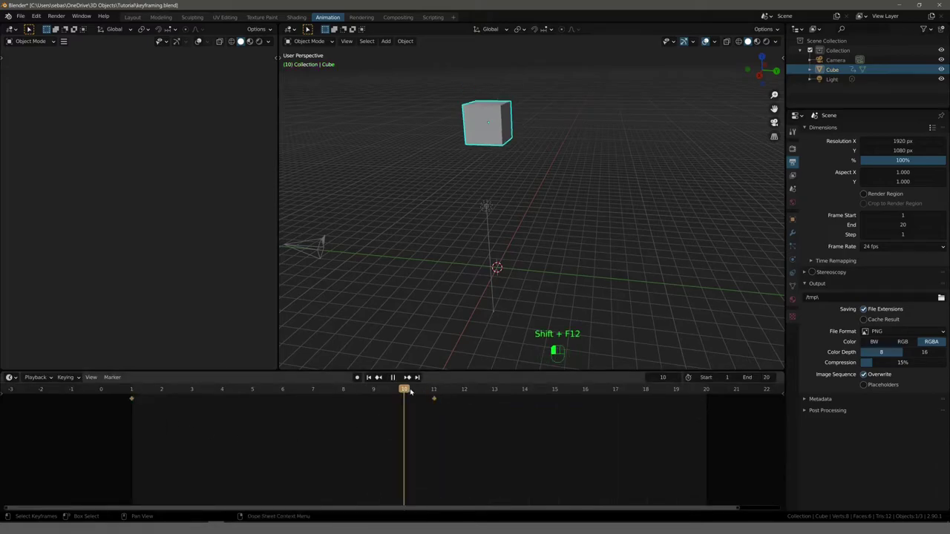
key(n)
key(n)
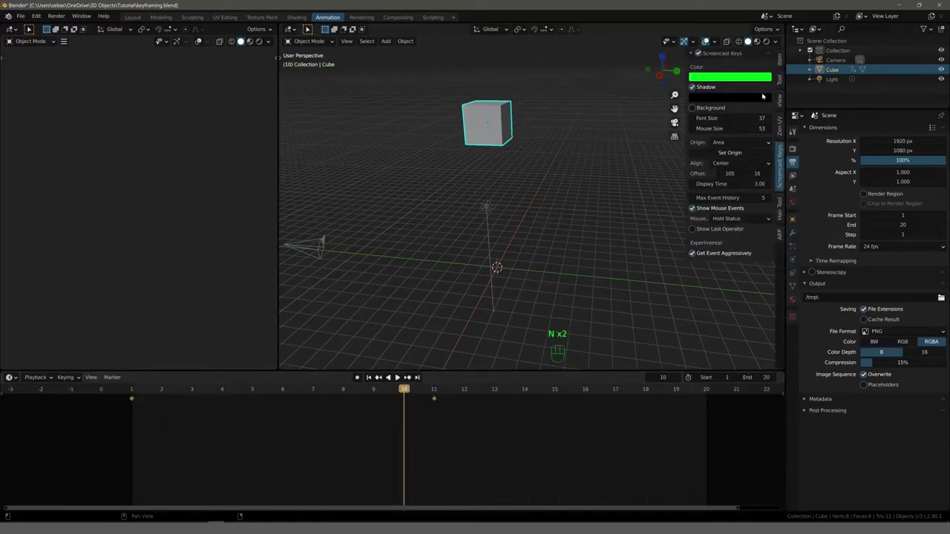
click(780, 64)
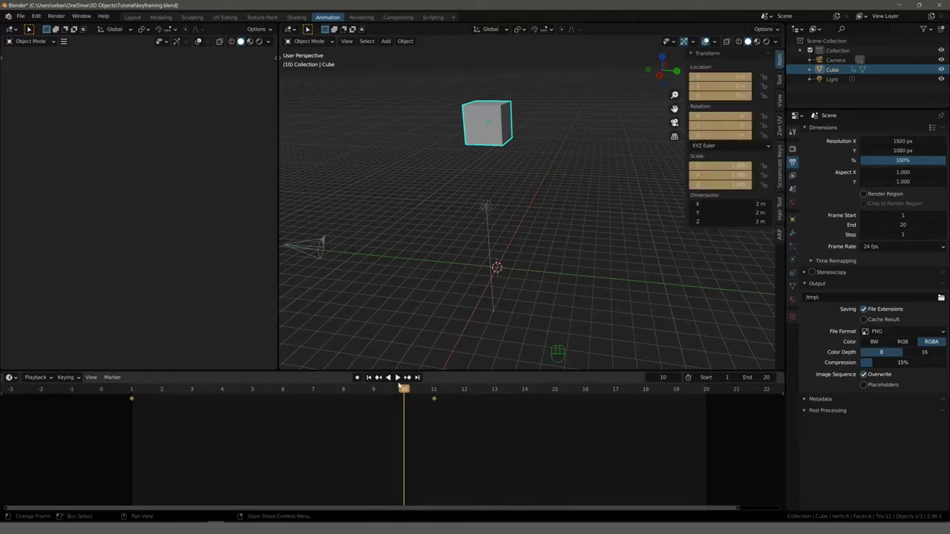
- Scrub through and play the animation, then stop playback
mouse_move(401, 397)
mouse_down()
mouse_move(133, 395)
mouse_move(431, 399)
mouse_up()
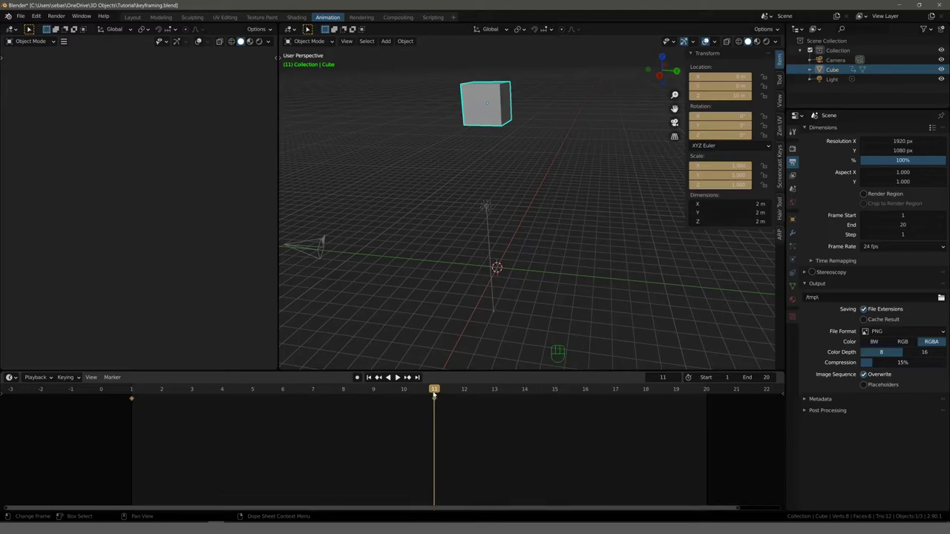
key(shift+ctrl+space)
key(Escape)
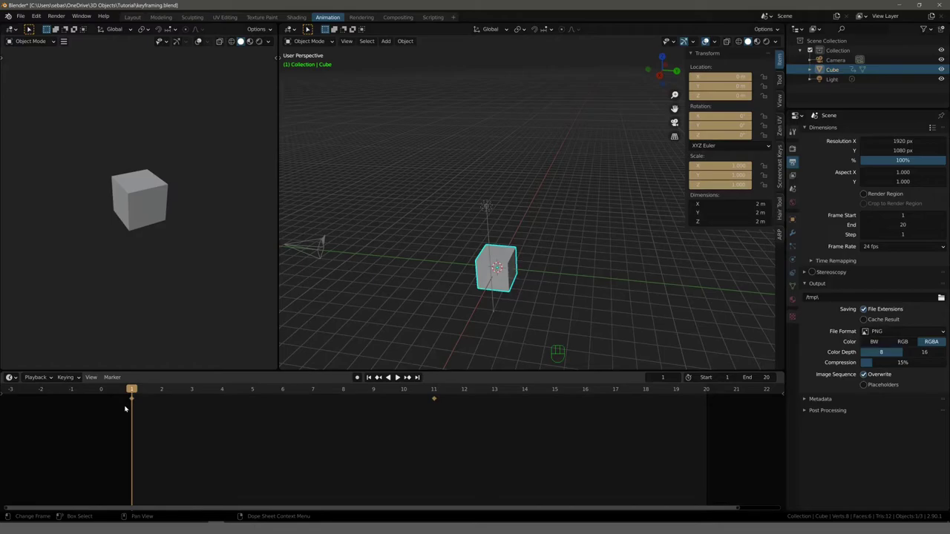
- Switch to front view and delete all of the cube's keyframes
key(KP_1)
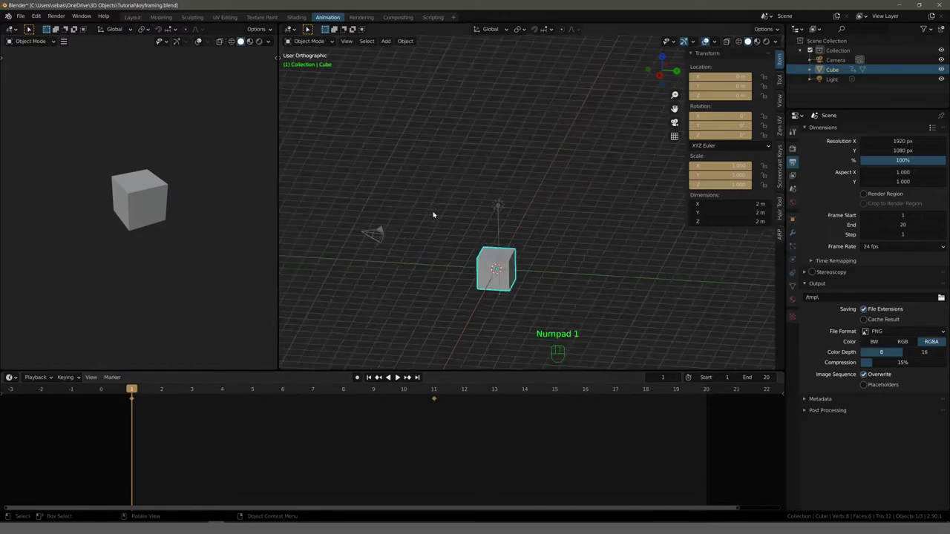
shift+middle_drag(439, 247, 420, 233)
scroll(420, 233, down, 3)
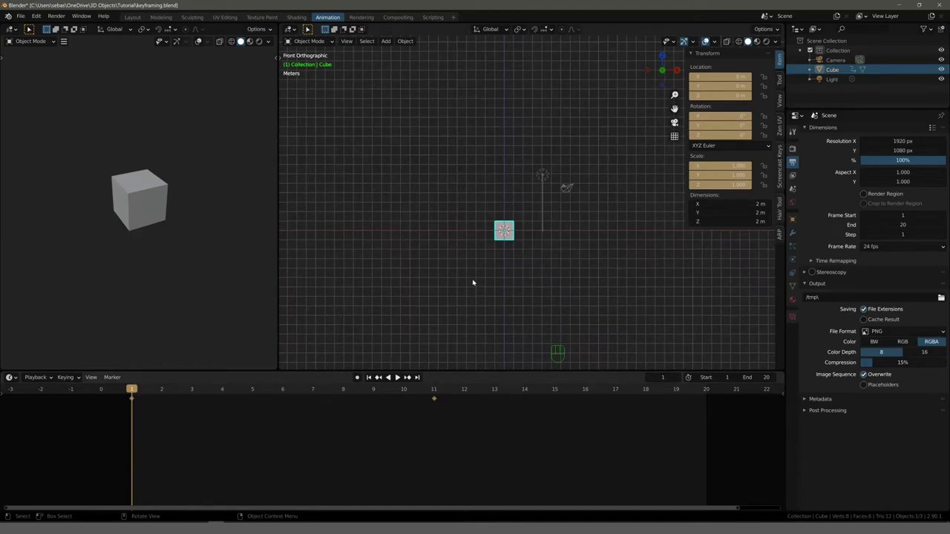
key(a)
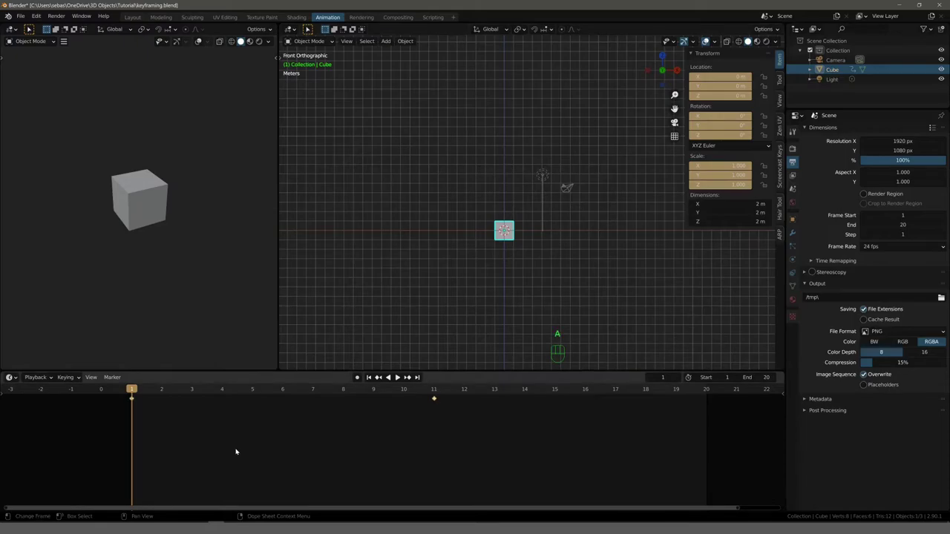
right_click(251, 433)
mouse_move(242, 426)
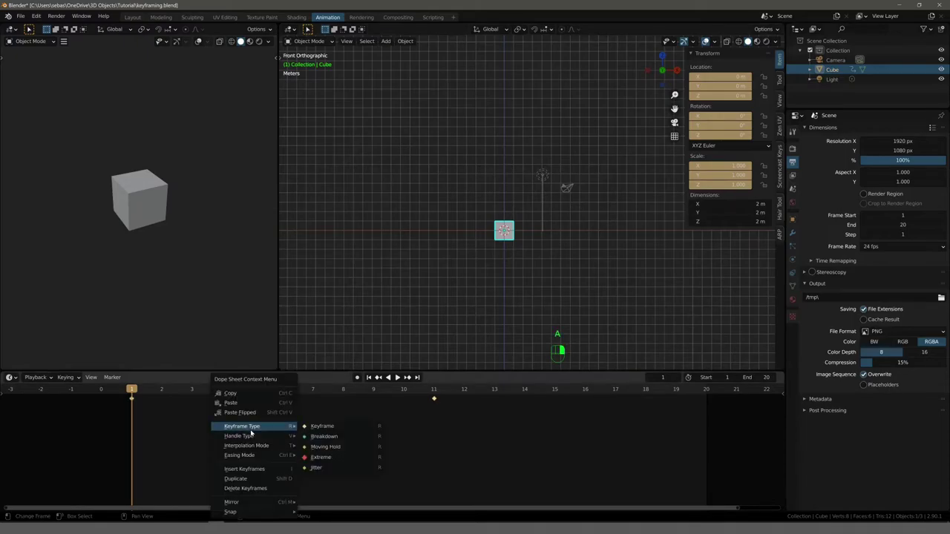
click(243, 489)
- Play the animation to confirm the cube no longer moves, then stop
key(space)
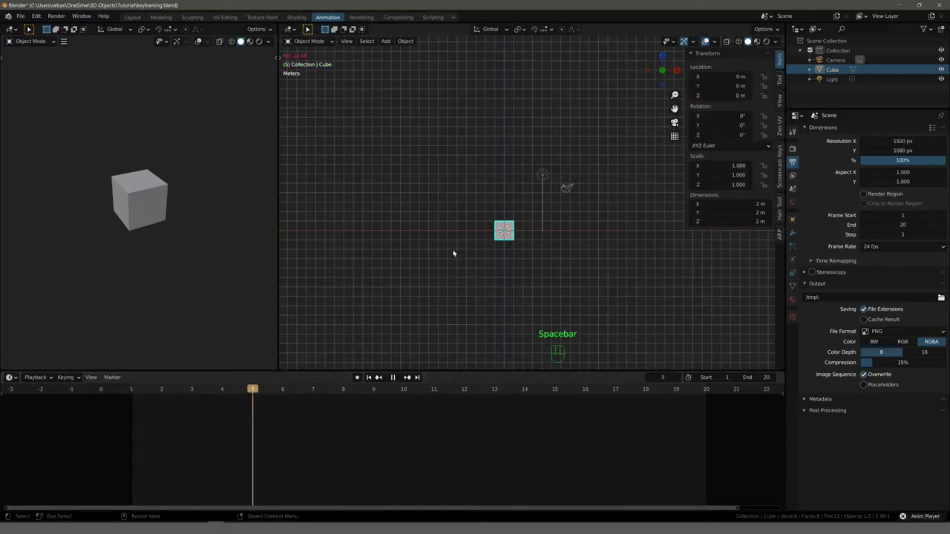
key(space)
click(397, 377)
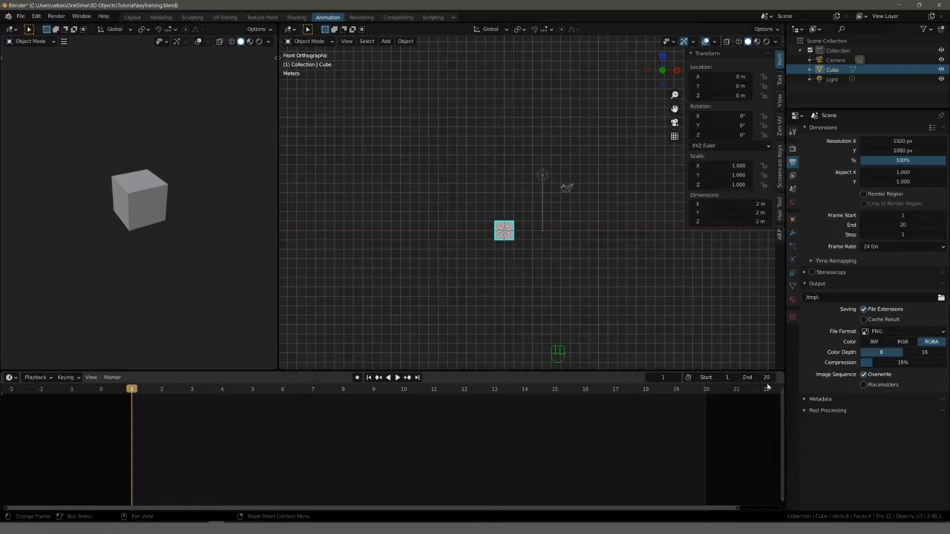
- Jump to frame 10, then bring the playhead back to frame 1
click(653, 377)
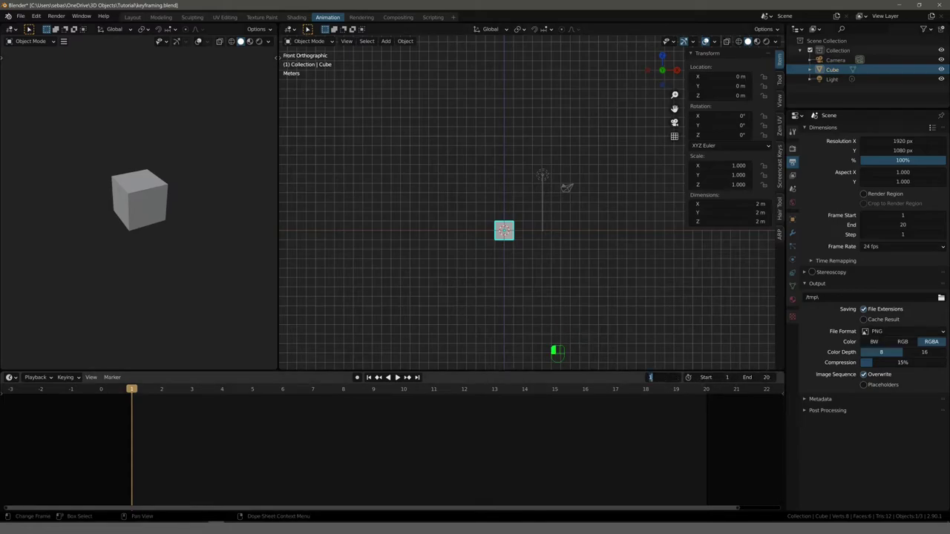
text(10)
key(Return)
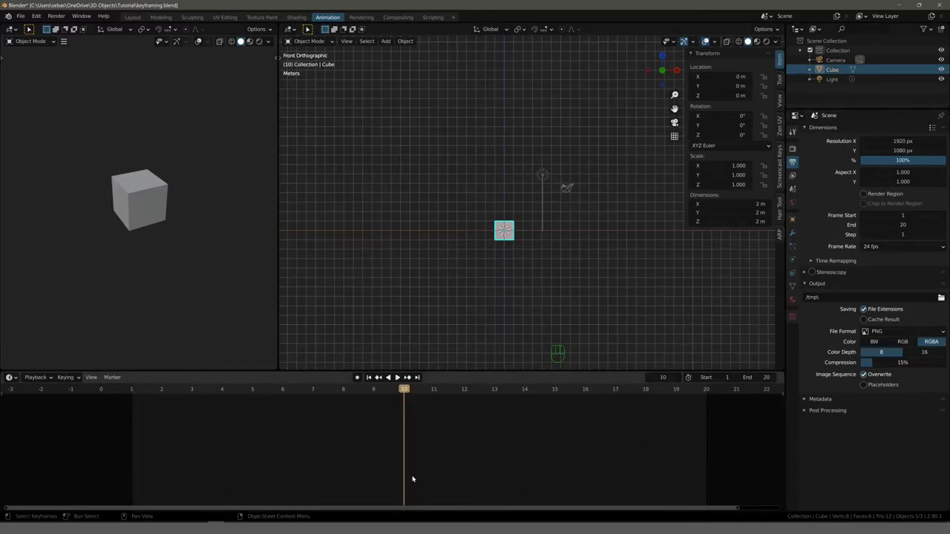
drag(411, 417, 131, 401)
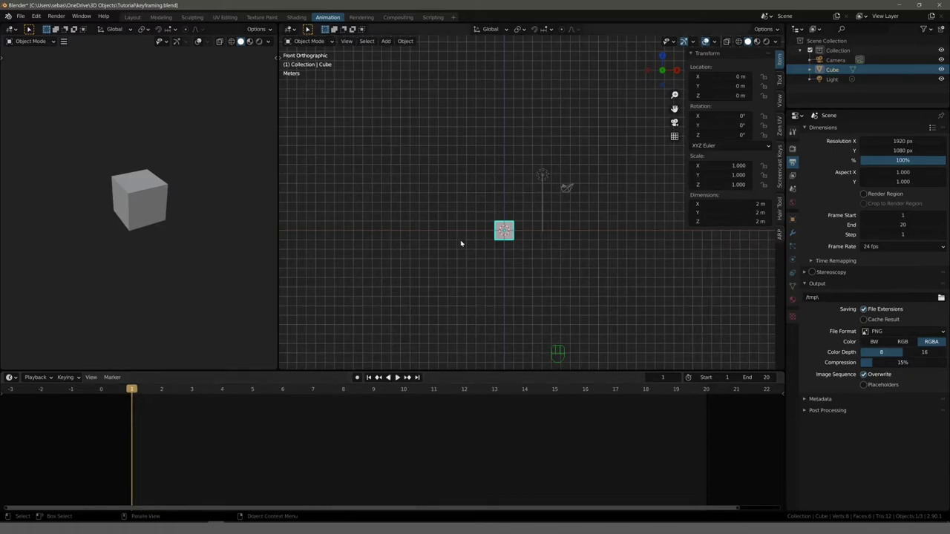
shift+middle_drag(464, 255, 455, 293)
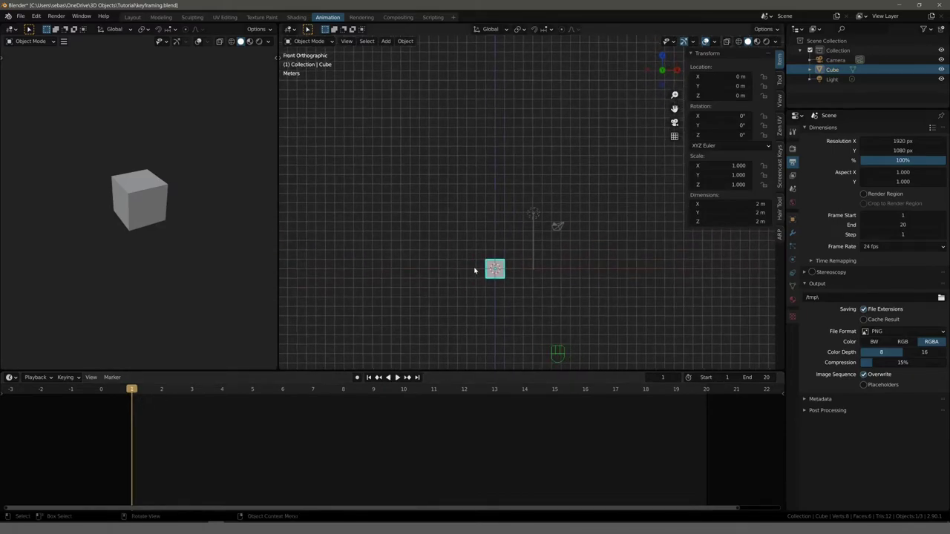
- Raise the cube about 10.5 m, rotate it −230° and scale it to 1.985
key(g)
key(z)
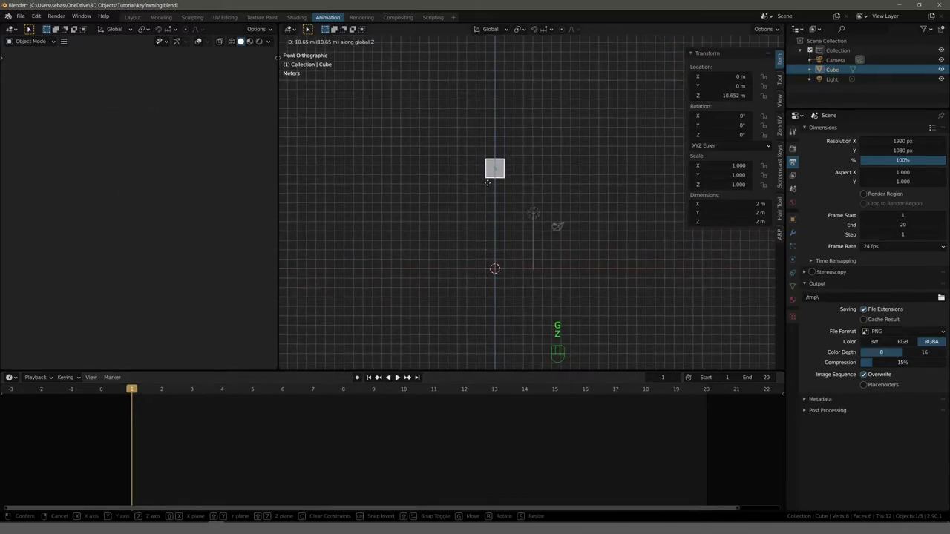
click(487, 184)
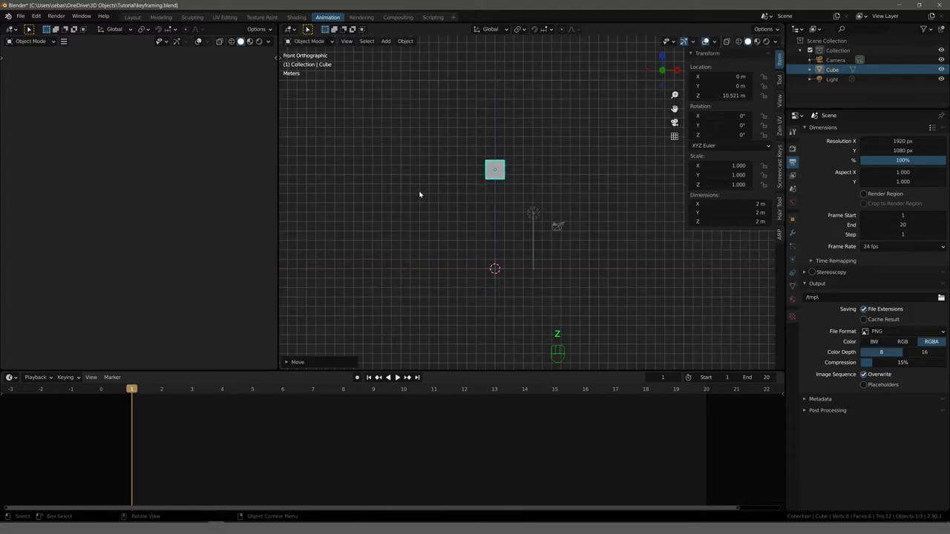
key(r)
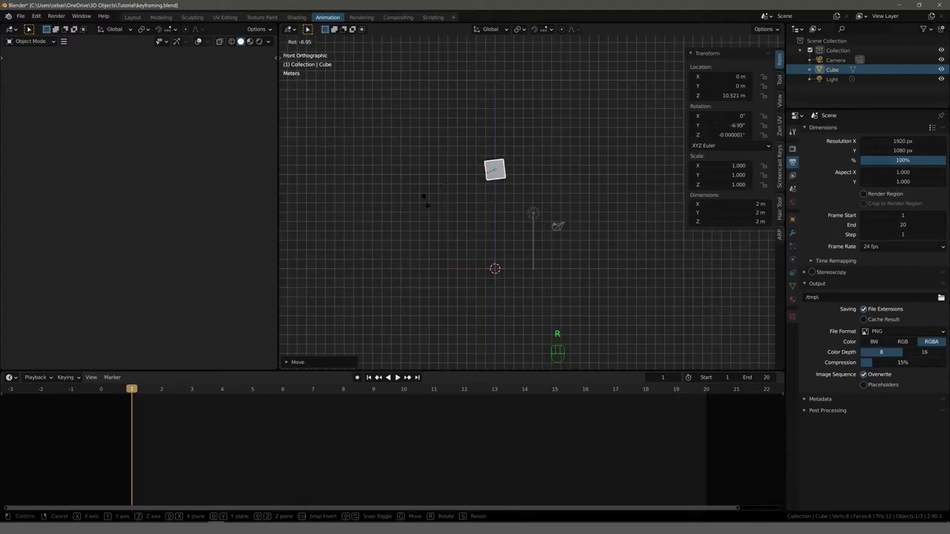
click(497, 176)
key(s)
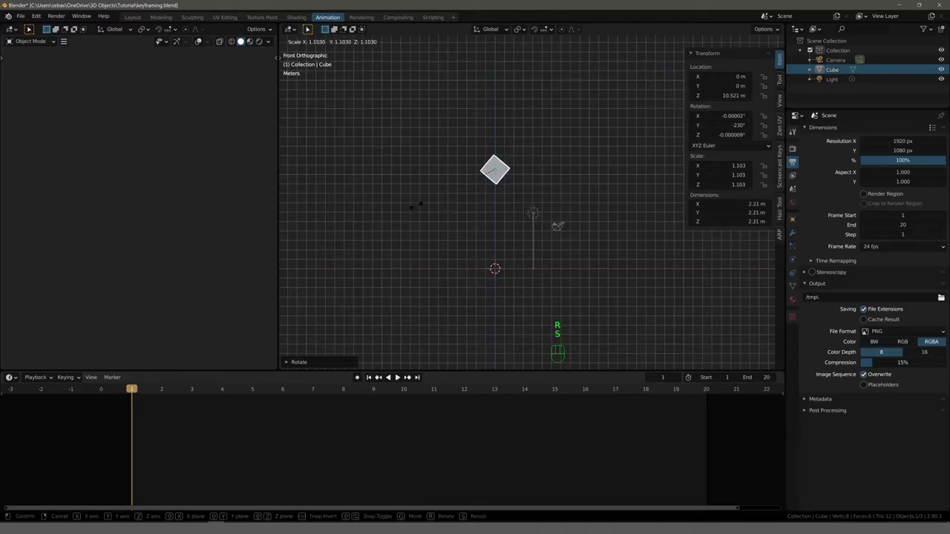
click(343, 153)
- Insert a transform keyframe for the cube at frame 1 and deselect it
key(i)
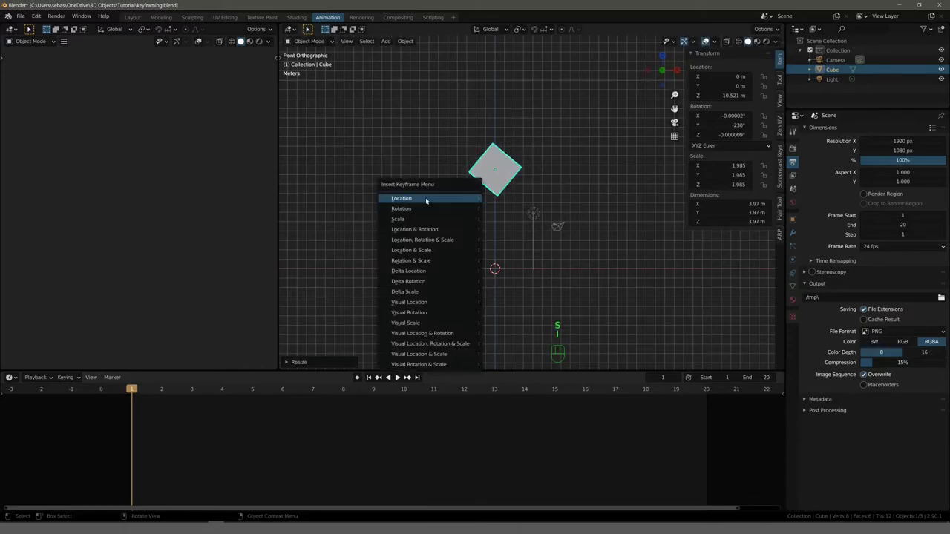
click(421, 210)
click(397, 189)
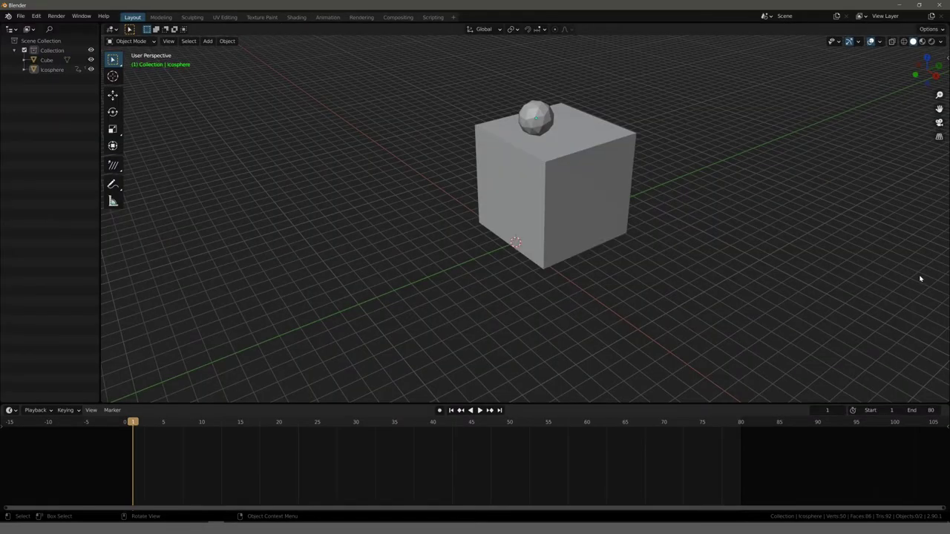
- Orbit around the finished demo's cube and sphere and play the rolling animation
middle_drag(919, 278, 771, 259)
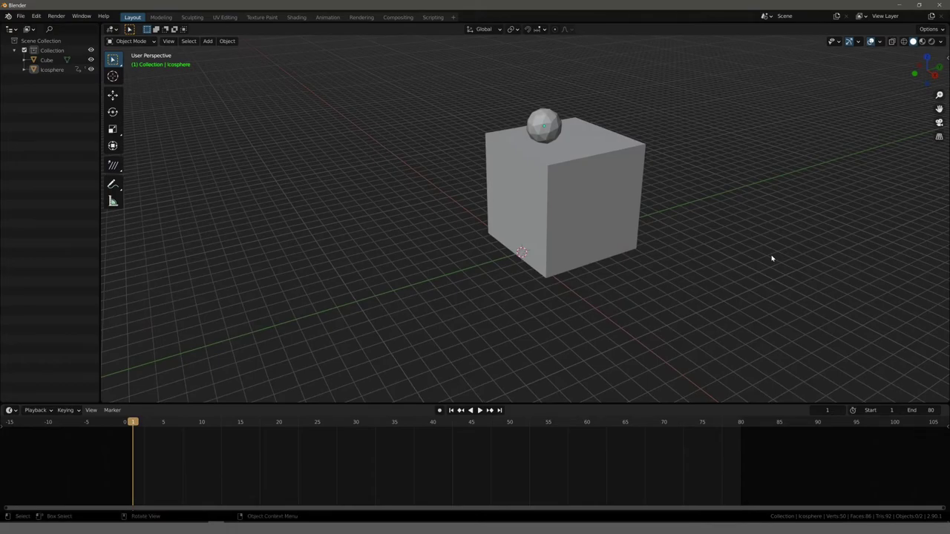
key(space)
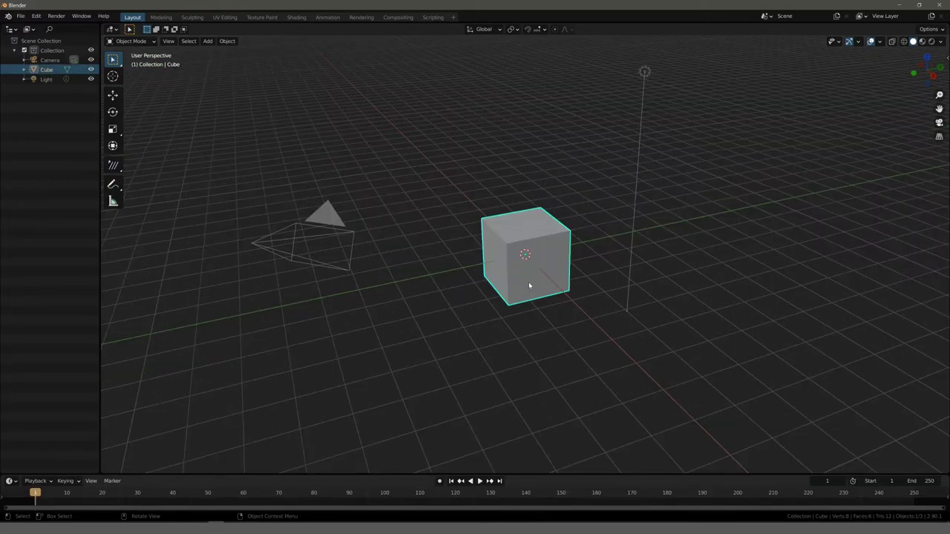
- Delete the camera and the light from the default scene
click(317, 234)
key(Delete)
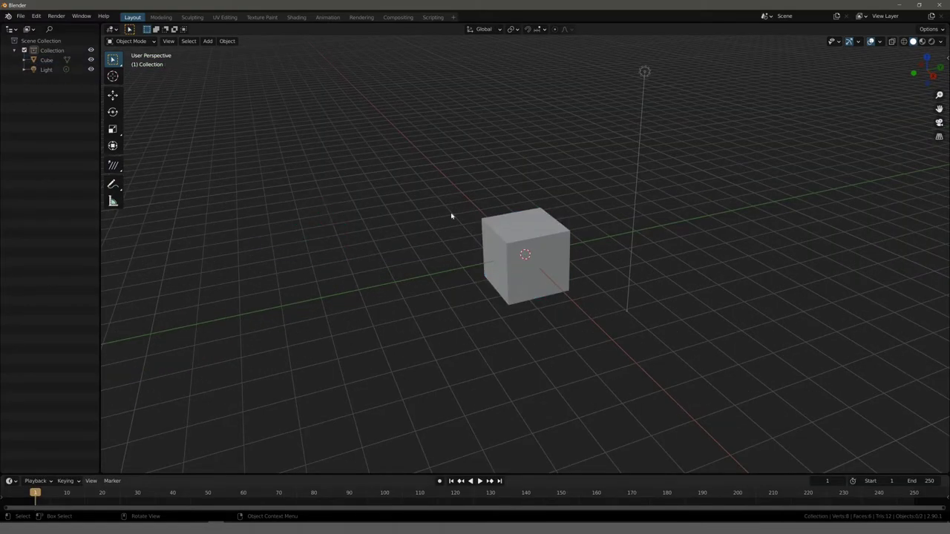
click(642, 74)
key(Delete)
- Scale the cube up and raise it so it rests on the ground line, viewed from the right
click(535, 231)
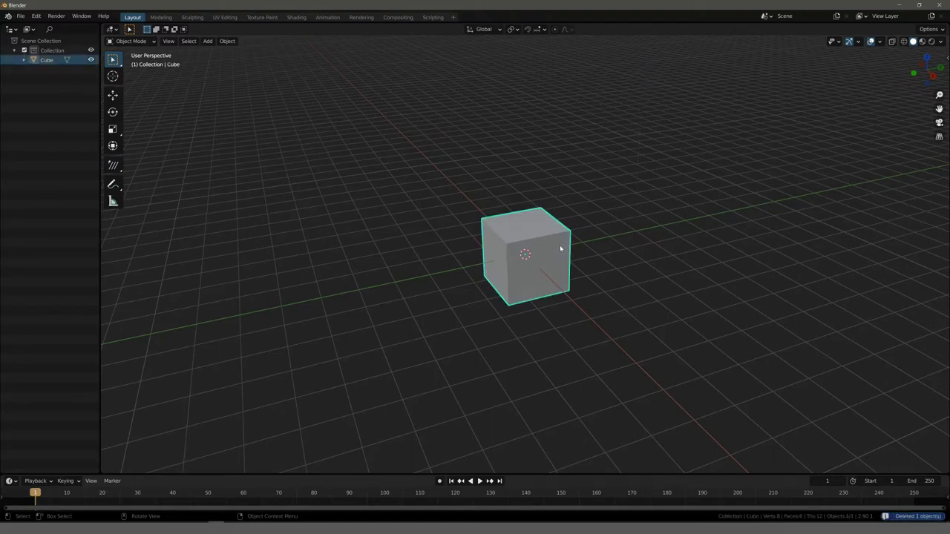
key(s)
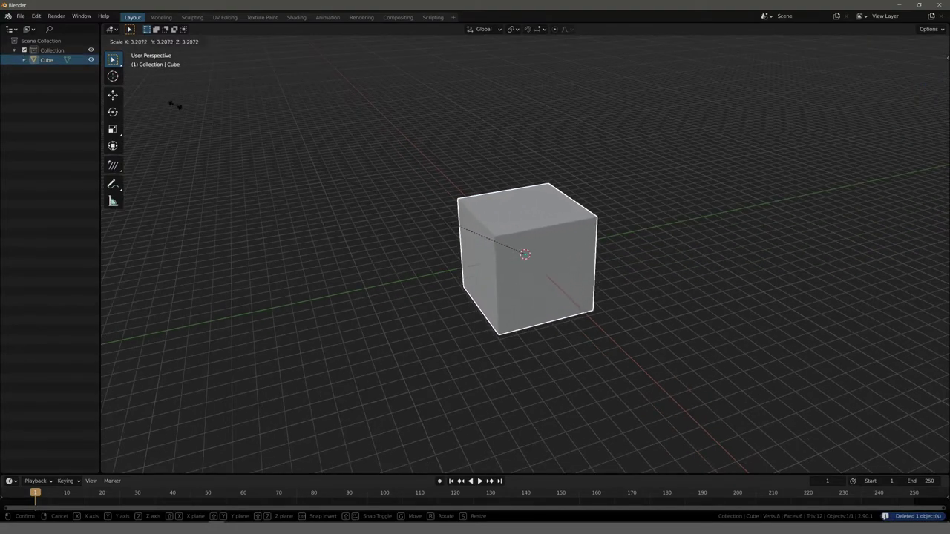
click(207, 130)
key(KP_3)
scroll(426, 291, up, 2)
scroll(416, 245, up, 1)
key(g)
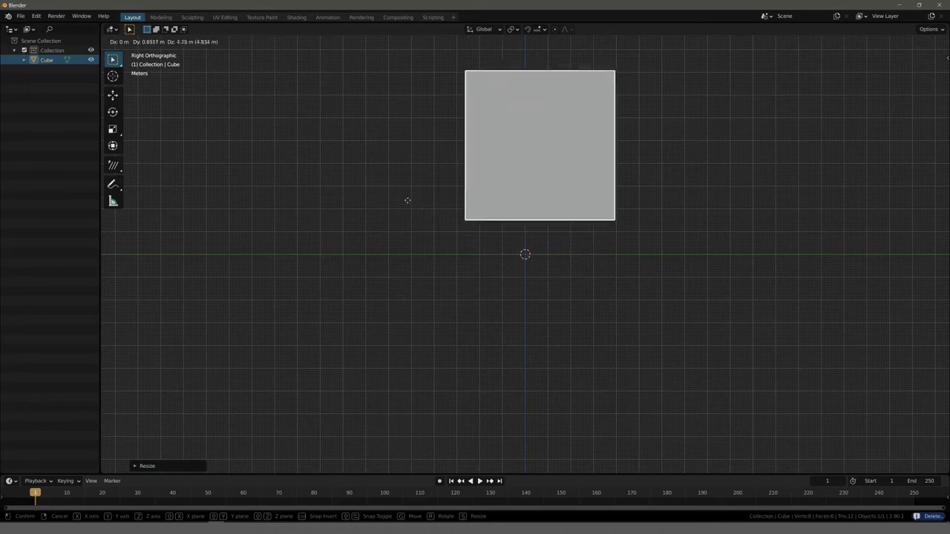
click(449, 252)
scroll(486, 248, down, 4)
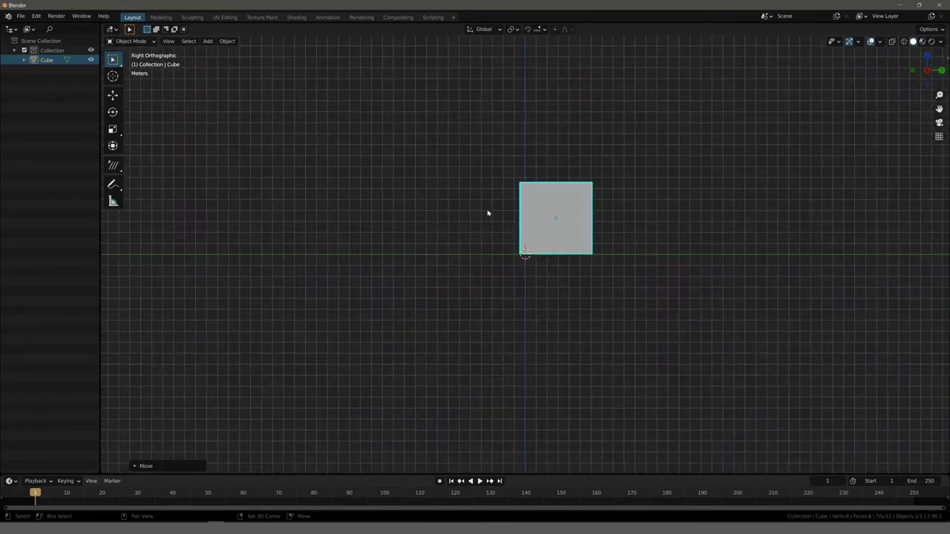
scroll(458, 275, up, 4)
mouse_move(487, 210)
shift+middle_down()
mouse_move(458, 276)
mouse_move(509, 249)
shift+middle_up()
click(434, 275)
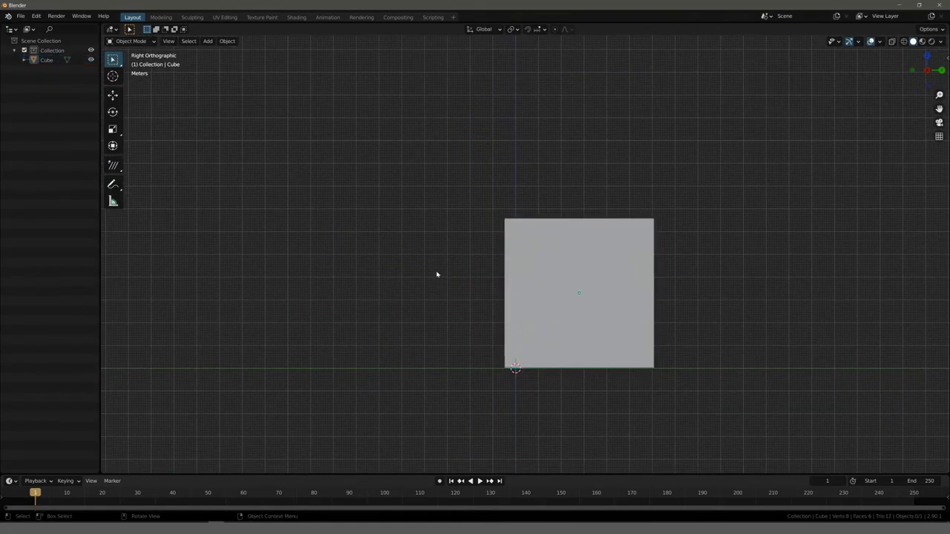
- Add an icosphere, place it on top of the cube and rotate it slightly
key(shift+a)
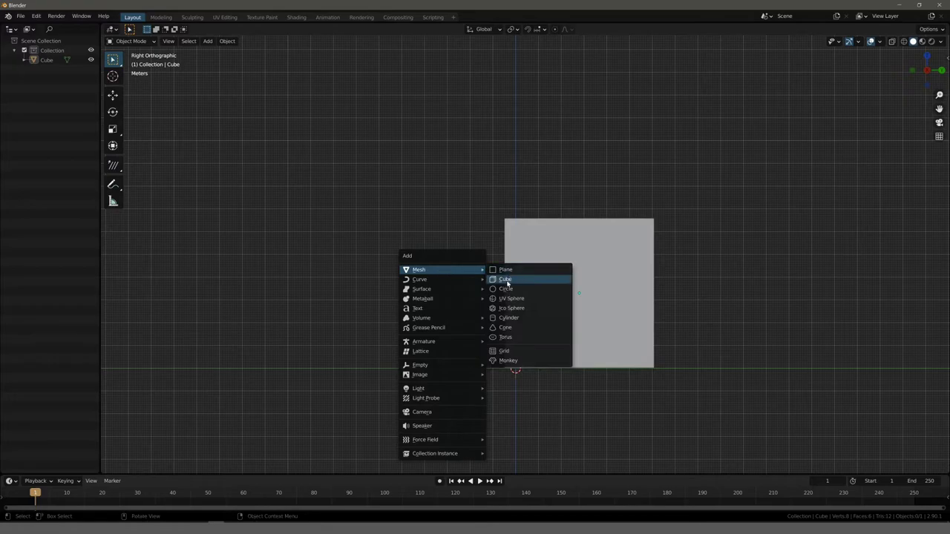
click(512, 309)
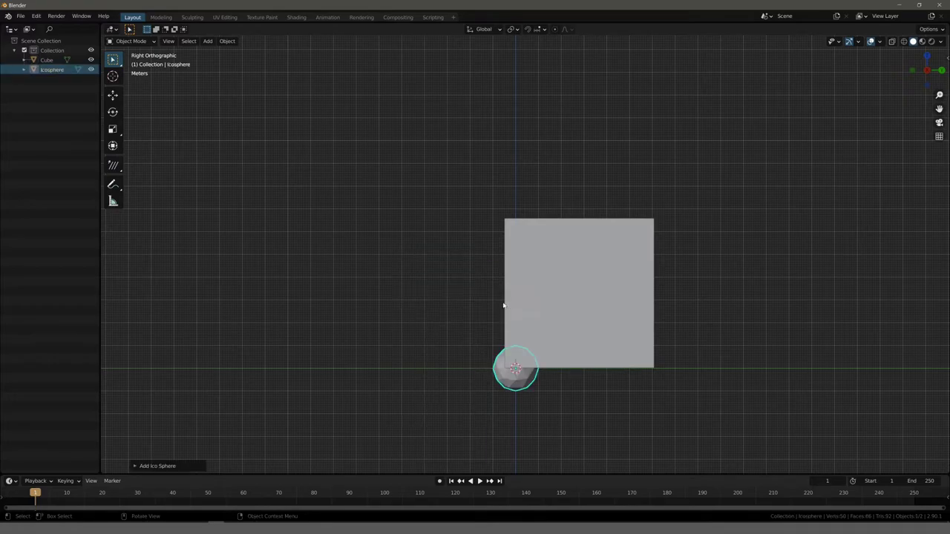
key(g)
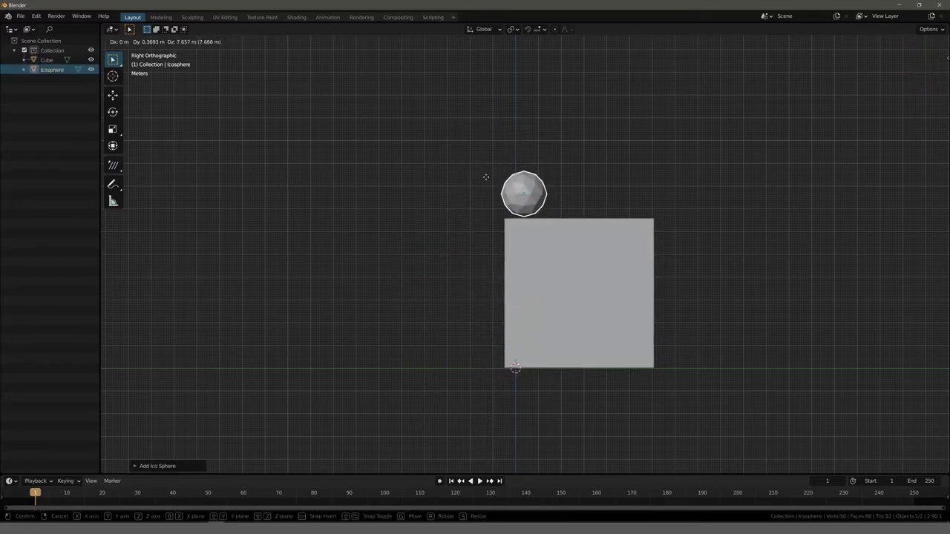
click(486, 181)
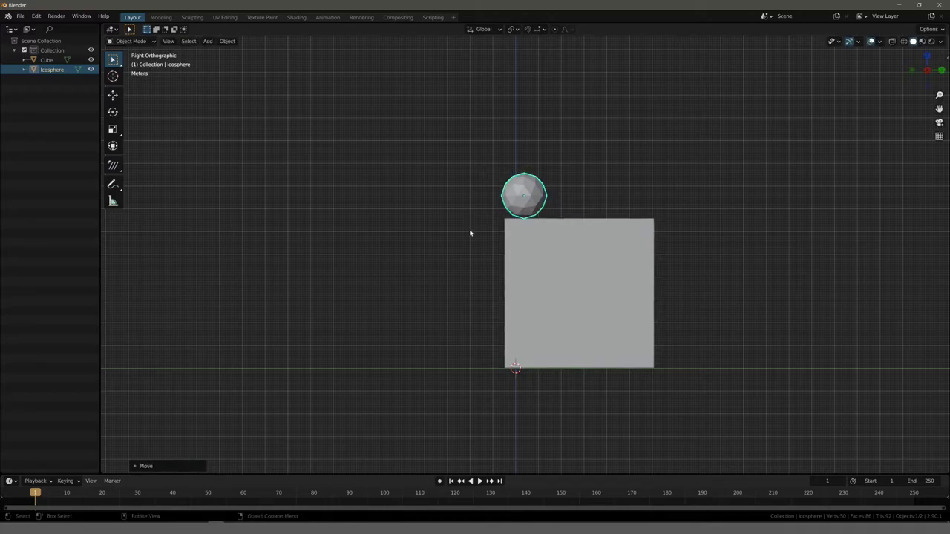
scroll(441, 235, up, 3)
key(g)
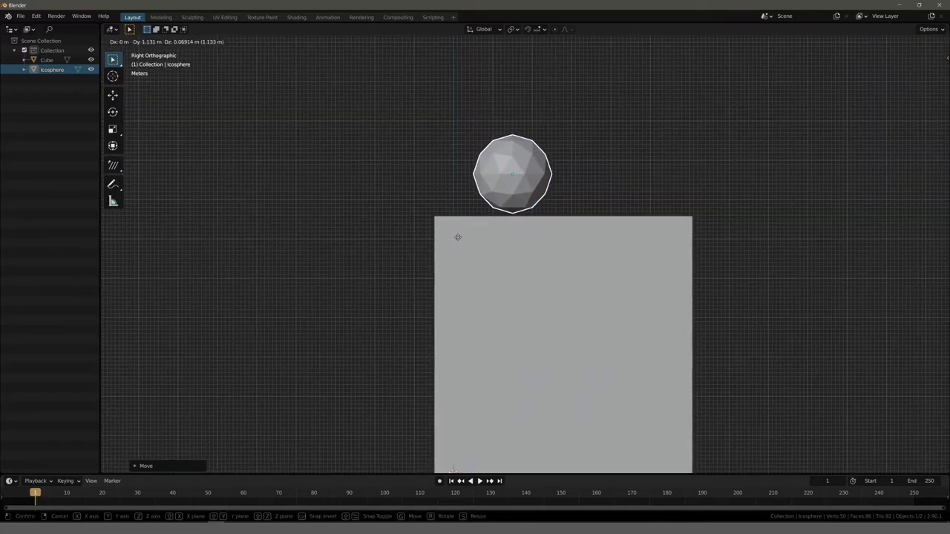
click(456, 239)
key(r)
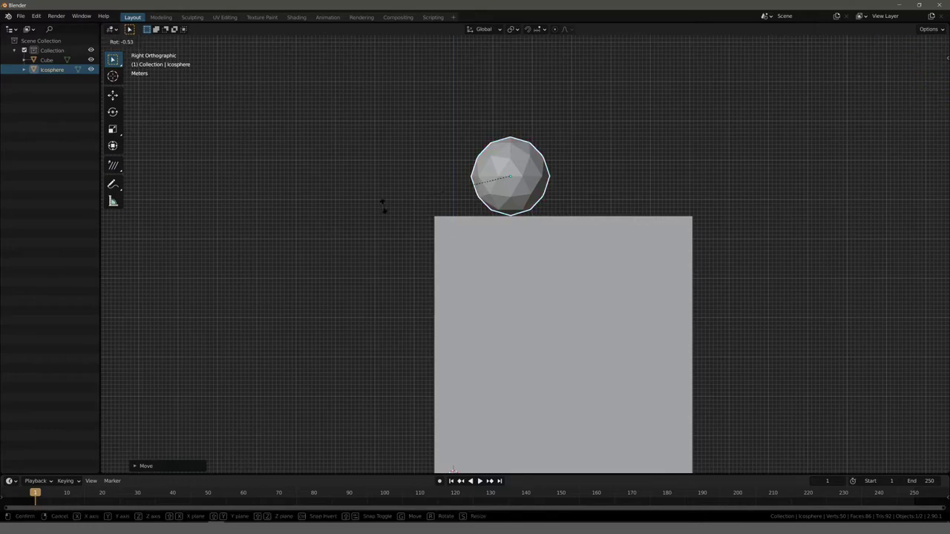
click(388, 247)
scroll(397, 243, down, 4)
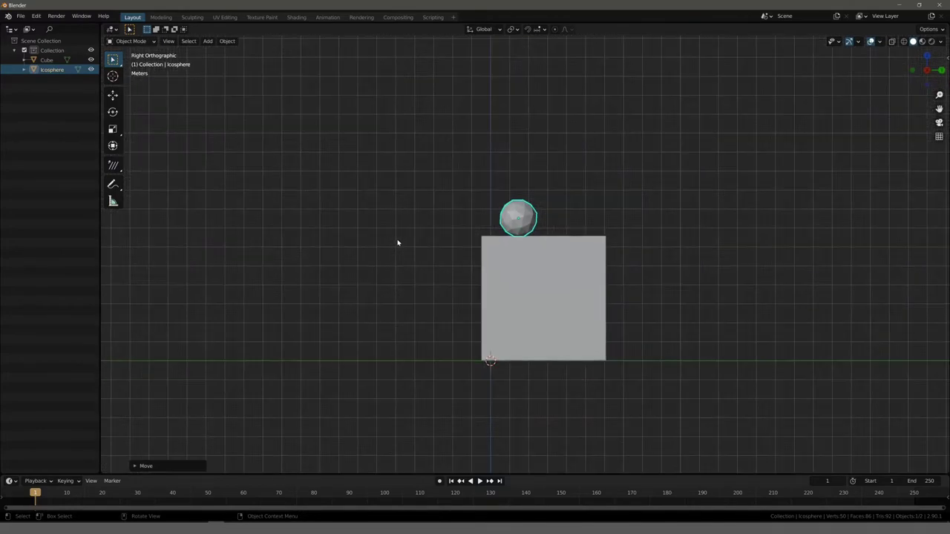
- Check the scene from top and right views and reselect the icosphere
key(KP_7)
mouse_move(418, 254)
middle_down()
mouse_move(377, 248)
mouse_move(346, 197)
mouse_move(353, 246)
middle_up()
key(KP_3)
scroll(415, 256, up, 4)
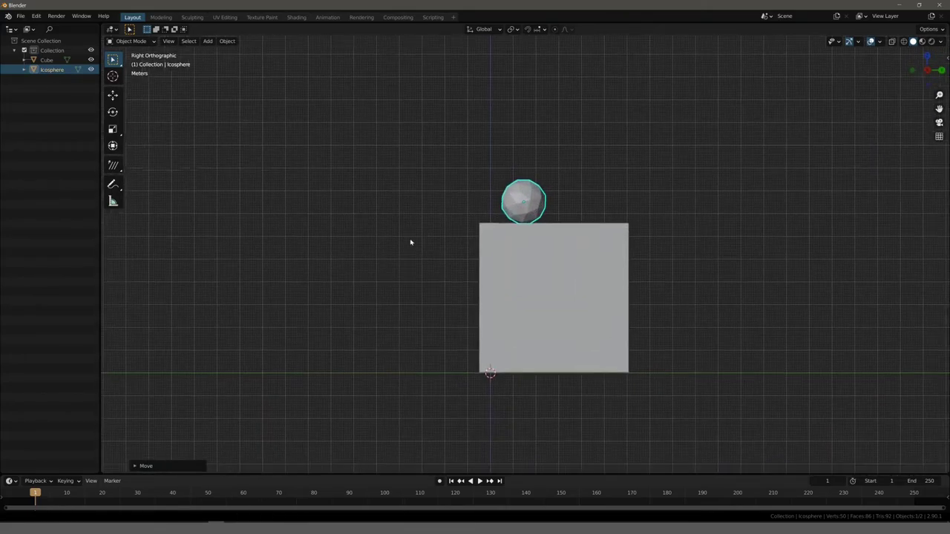
click(573, 273)
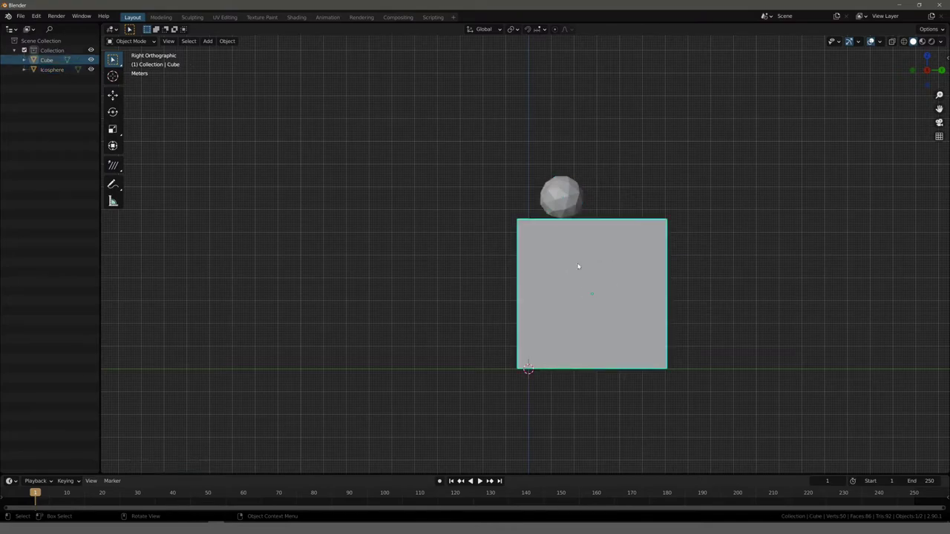
click(560, 199)
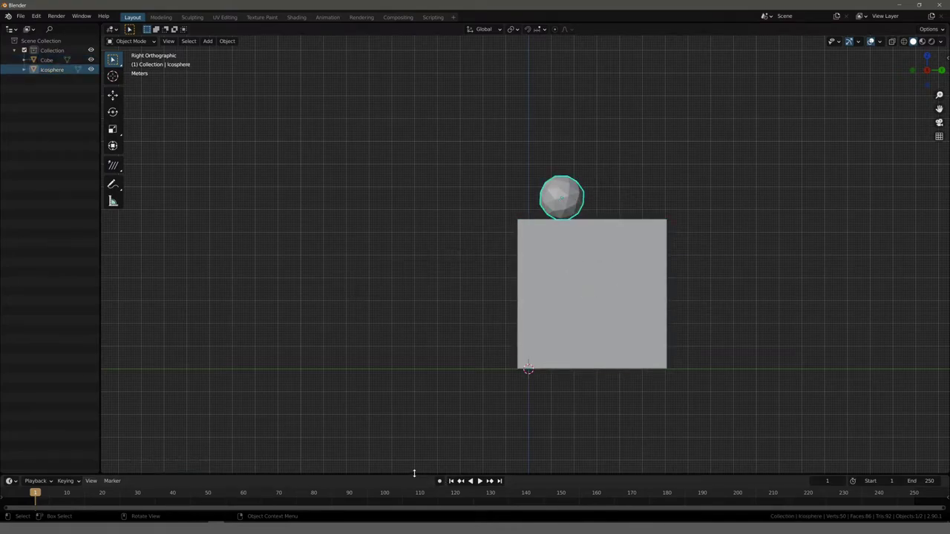
- Enlarge the timeline and keyframe the icosphere's location, rotation and scale at frame 1
mouse_move(412, 474)
mouse_down()
mouse_move(418, 384)
mouse_move(417, 403)
mouse_up()
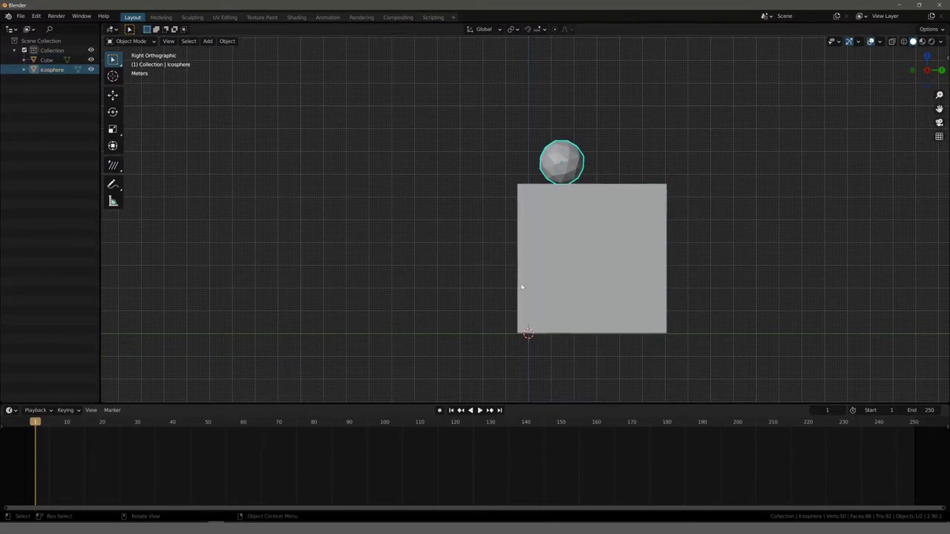
scroll(498, 180, up, 2)
key(i)
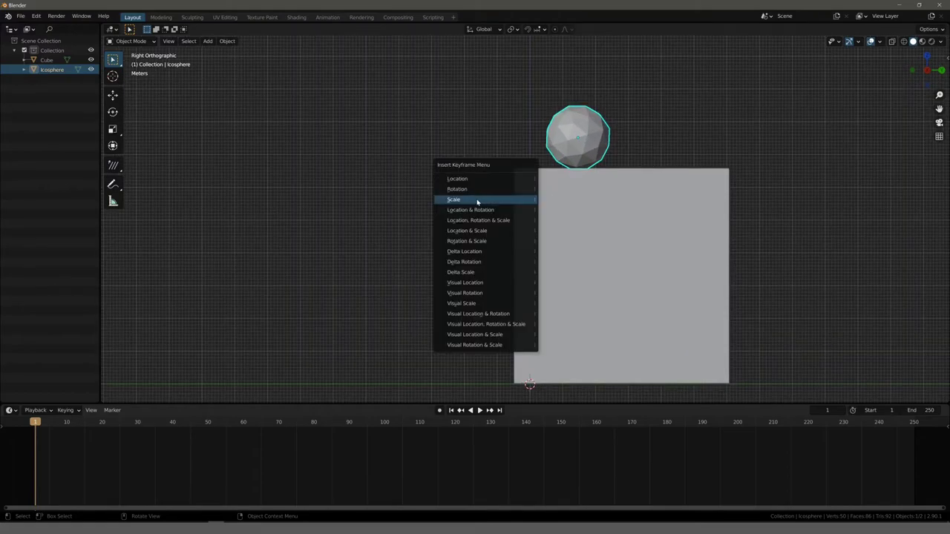
click(475, 220)
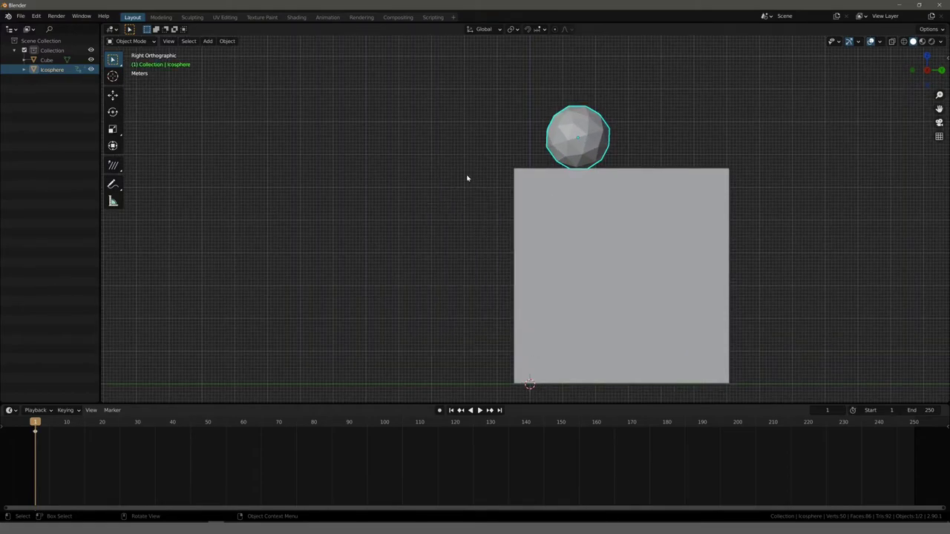
- Play the animation briefly and scrub the timeline to frame 17
shift+middle_drag(465, 196, 438, 223)
key(space)
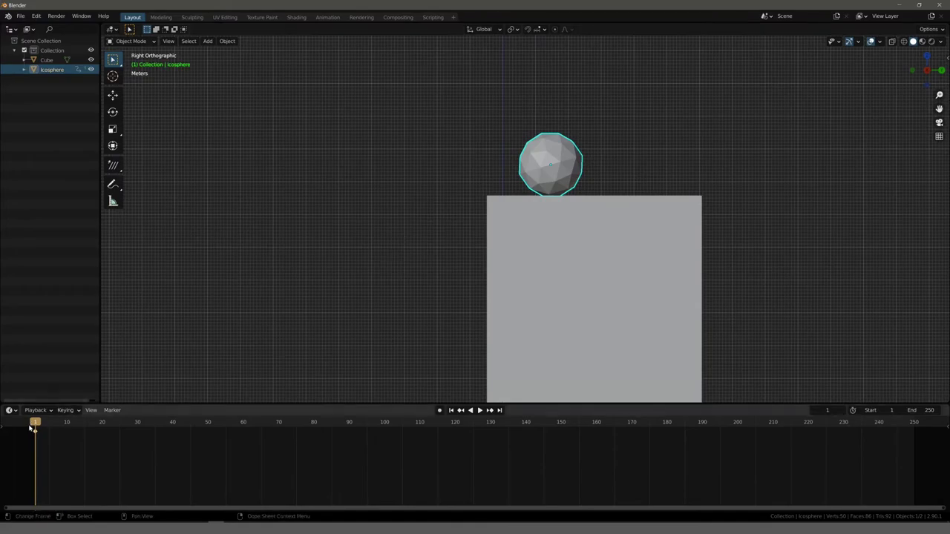
mouse_move(38, 423)
mouse_down()
mouse_move(229, 423)
mouse_move(93, 423)
mouse_up()
key(space)
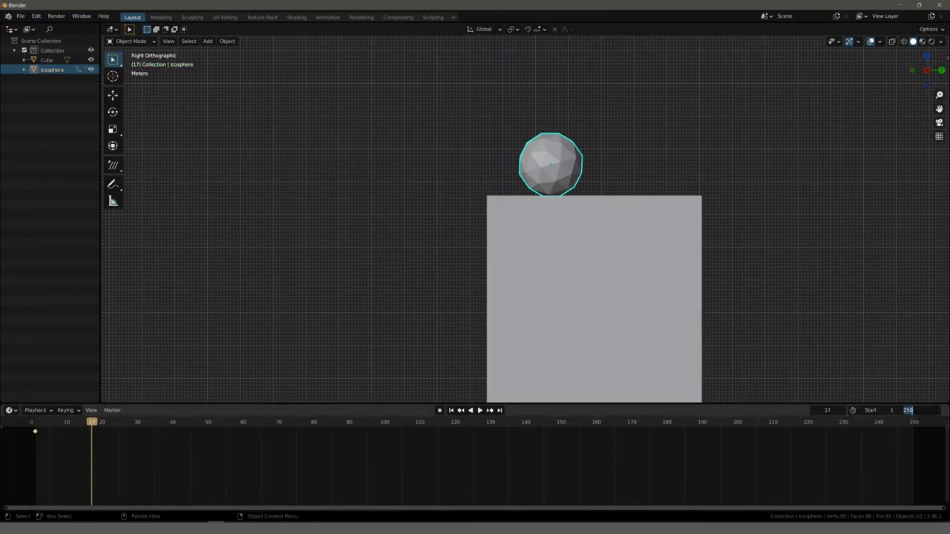
- Set the end frame to 60 and fit the timeline ruler to frames 0–60
text(60)
key(Return)
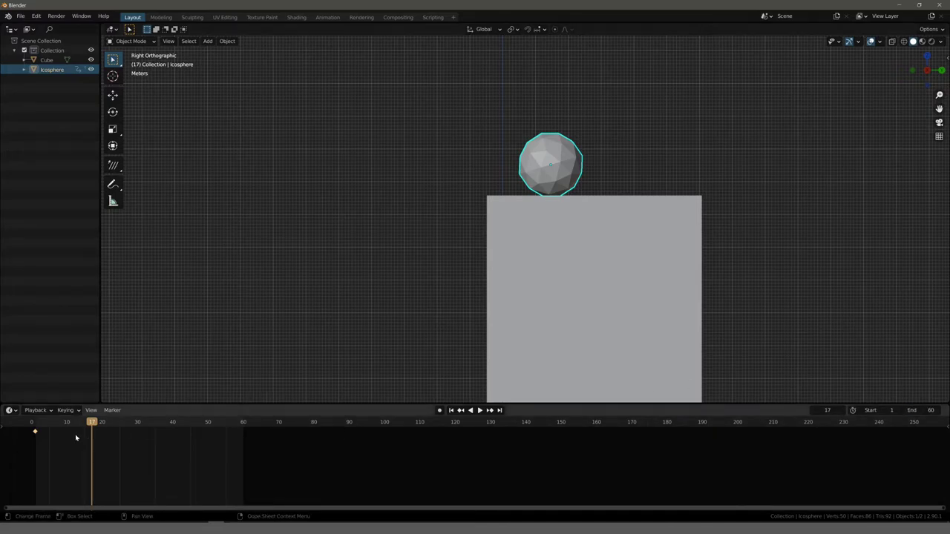
mouse_move(73, 461)
middle_down()
mouse_move(506, 467)
mouse_move(377, 501)
mouse_move(305, 457)
middle_up()
scroll(513, 475, up, 2)
scroll(547, 477, up, 2)
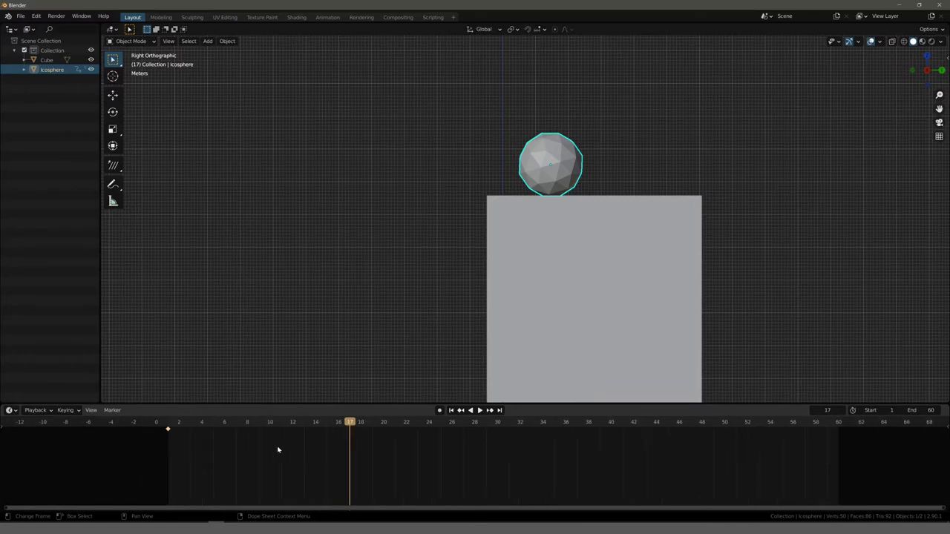
- At frame 9, slide the icosphere past the cube's edge and rotate it 180°
drag(361, 427, 287, 429)
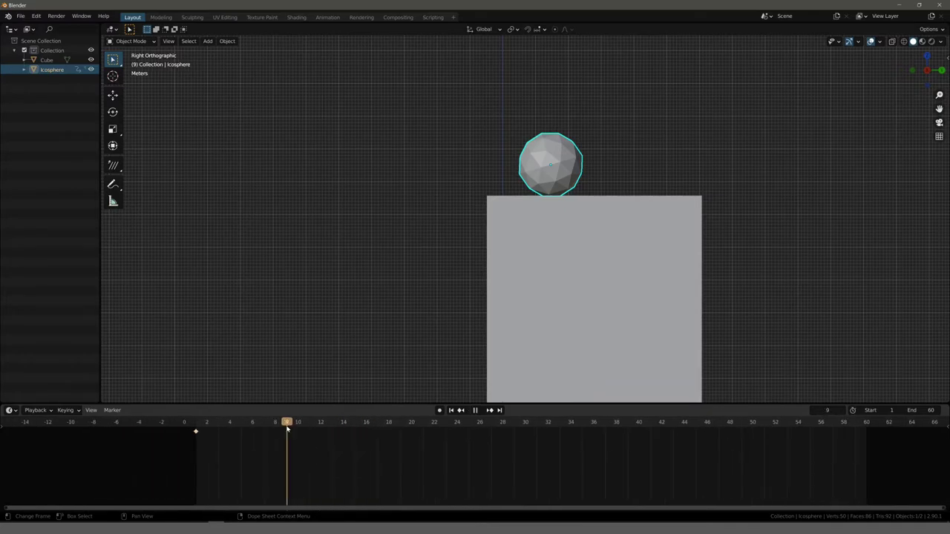
shift+middle_drag(433, 182, 407, 233)
scroll(384, 278, up, 4)
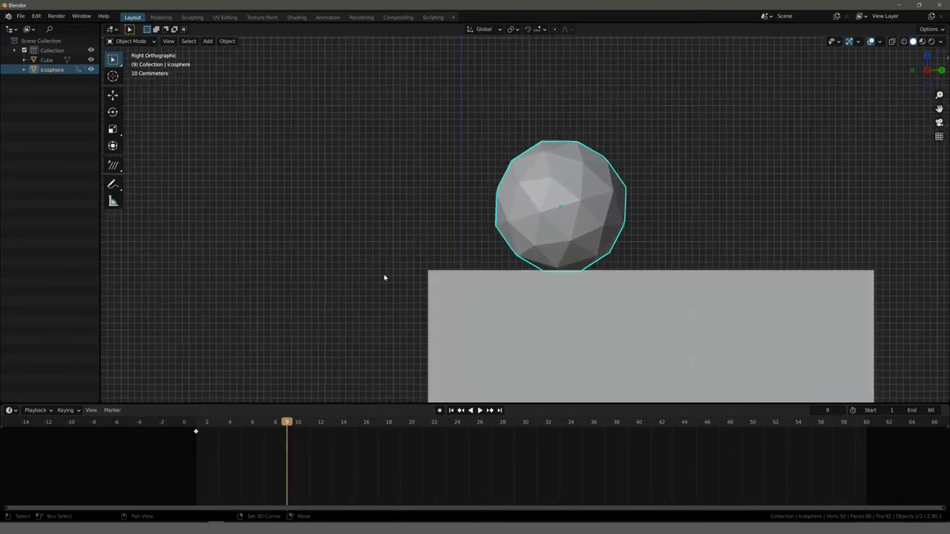
shift+middle_drag(384, 277, 433, 225)
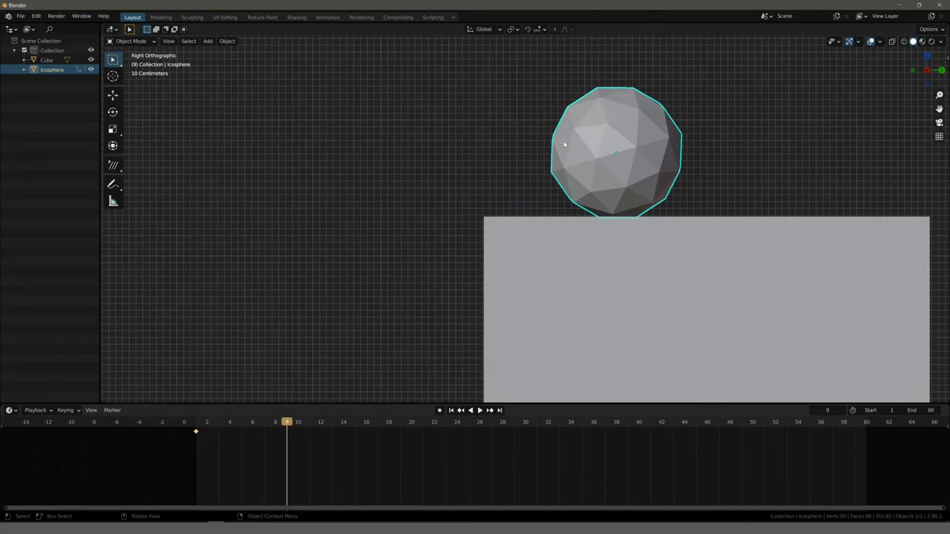
key(g)
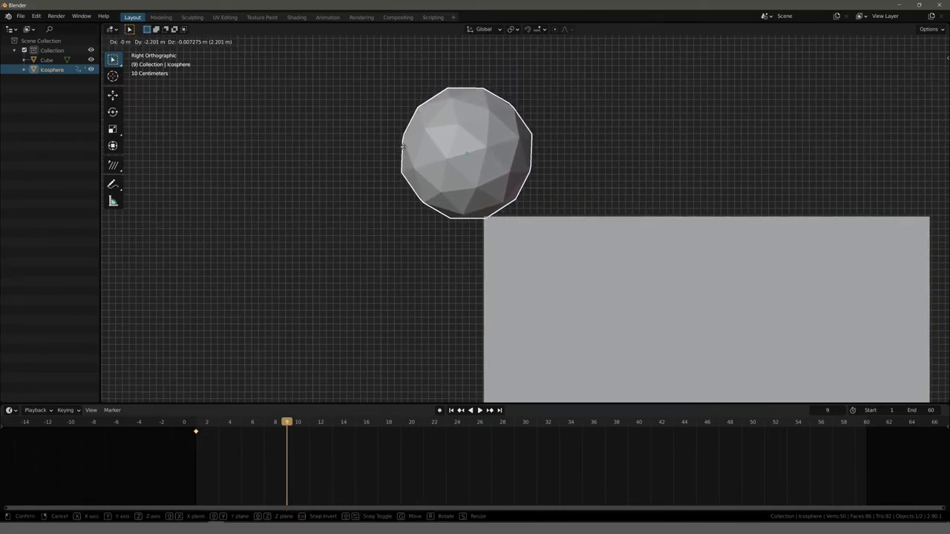
click(403, 146)
text(r)
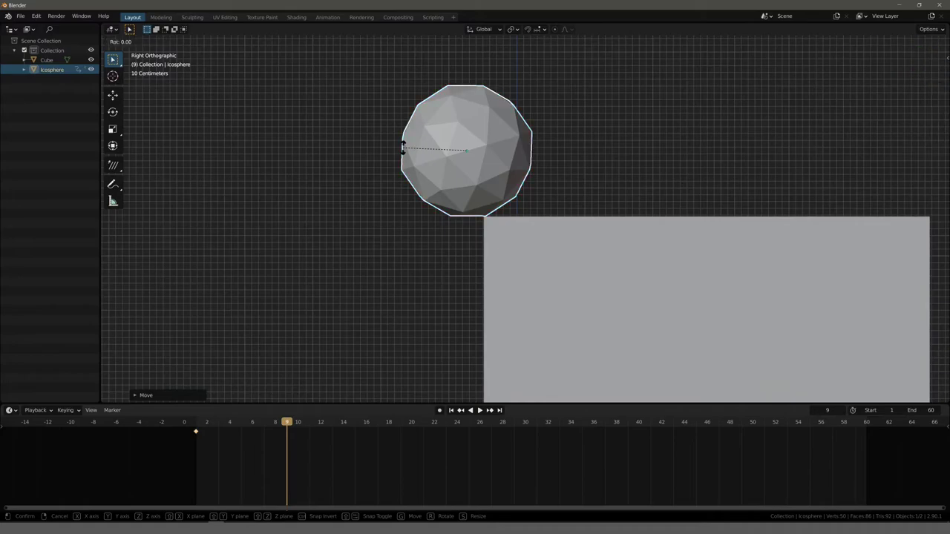
text(180)
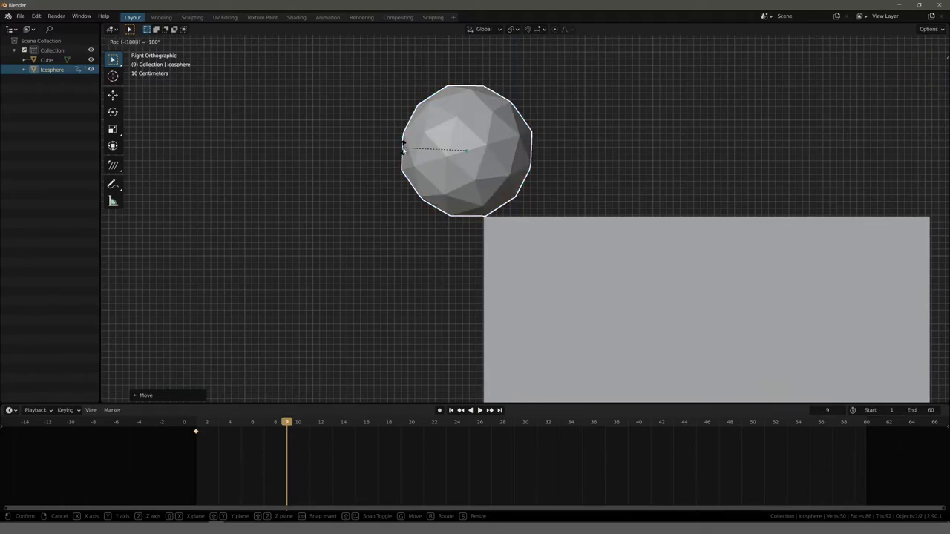
key(Return)
- Keyframe location, rotation and scale at frame 9 and scrub back to preview the roll
key(i)
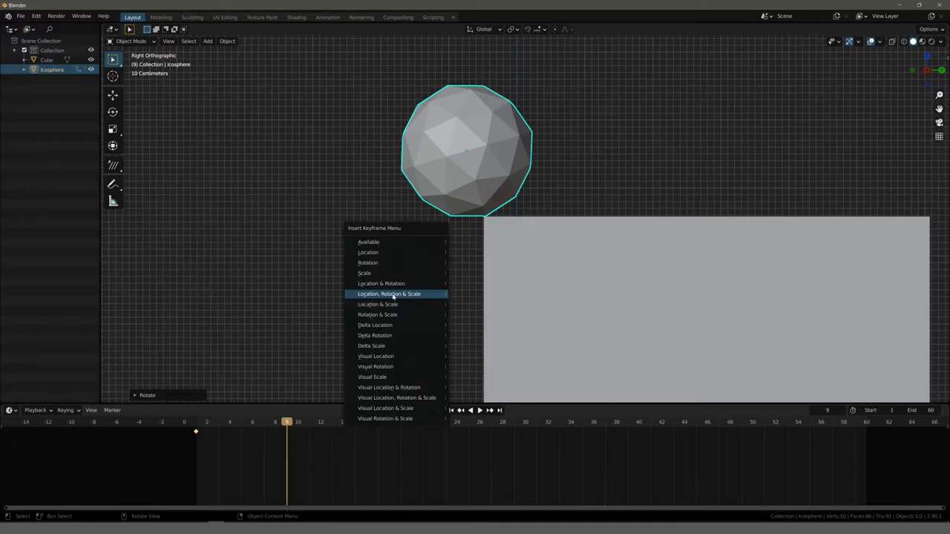
click(393, 295)
mouse_move(285, 425)
mouse_down()
mouse_move(239, 436)
mouse_move(290, 443)
mouse_up()
scroll(420, 319, down, 4)
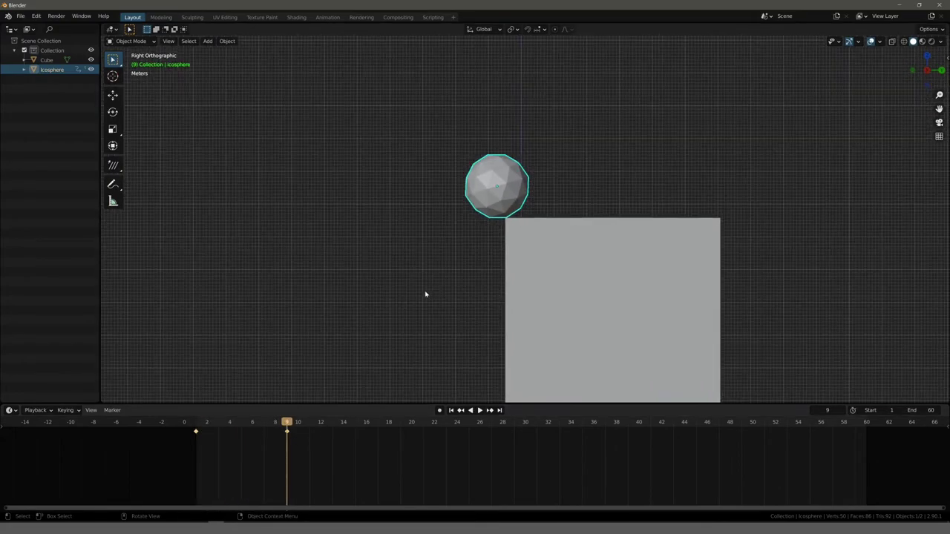
shift+middle_drag(426, 295, 418, 213)
- At frame 31, drop the icosphere to the ground left of the cube, roll it, and keyframe location, rotation and scale
drag(295, 421, 537, 434)
shift+middle_drag(498, 263, 467, 229)
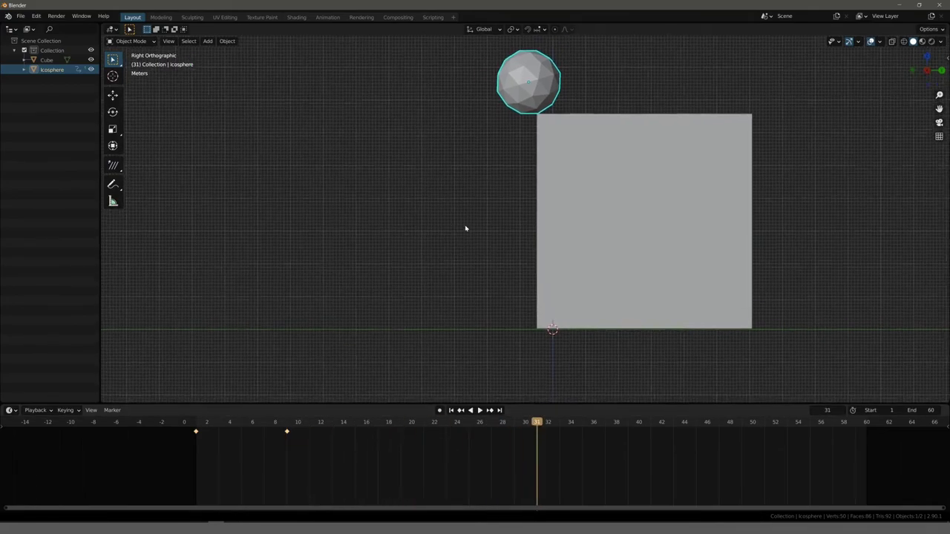
scroll(468, 230, down, 1)
scroll(490, 223, up, 1)
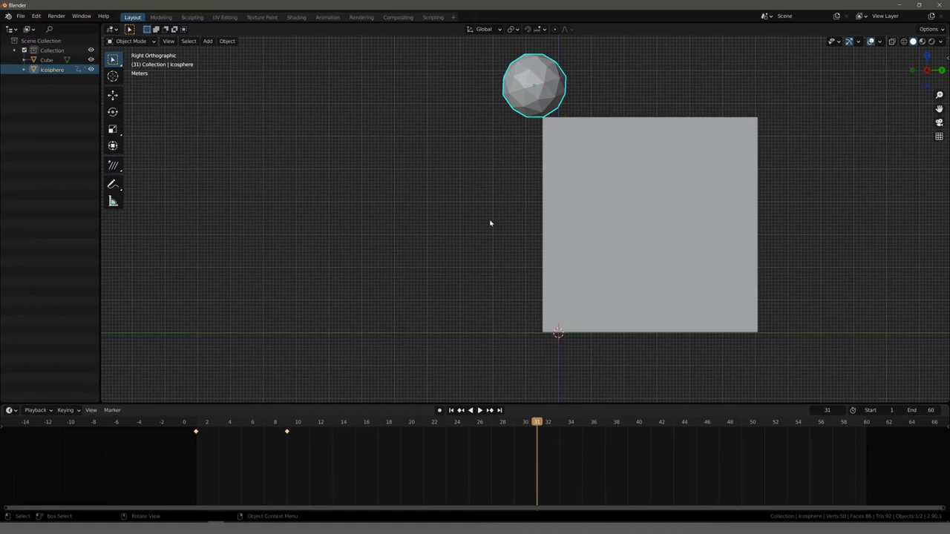
key(g)
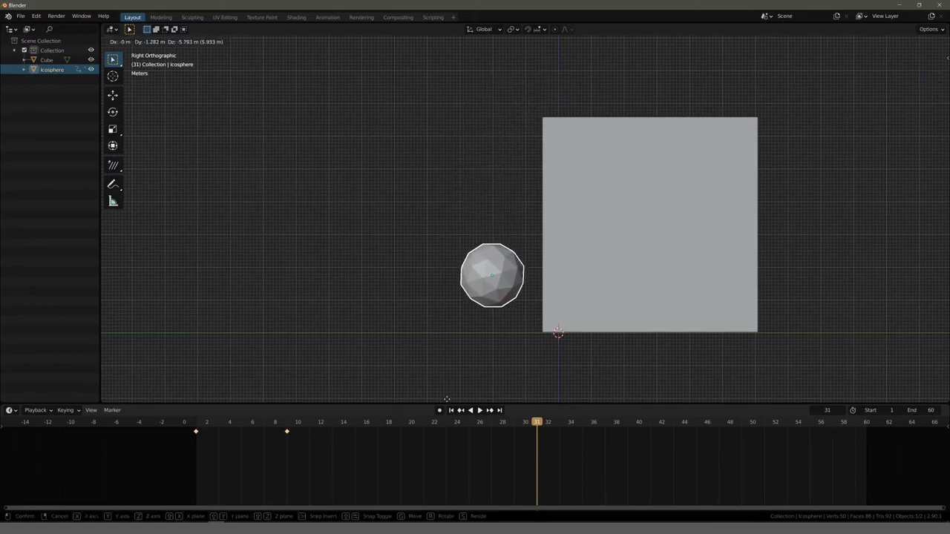
click(442, 49)
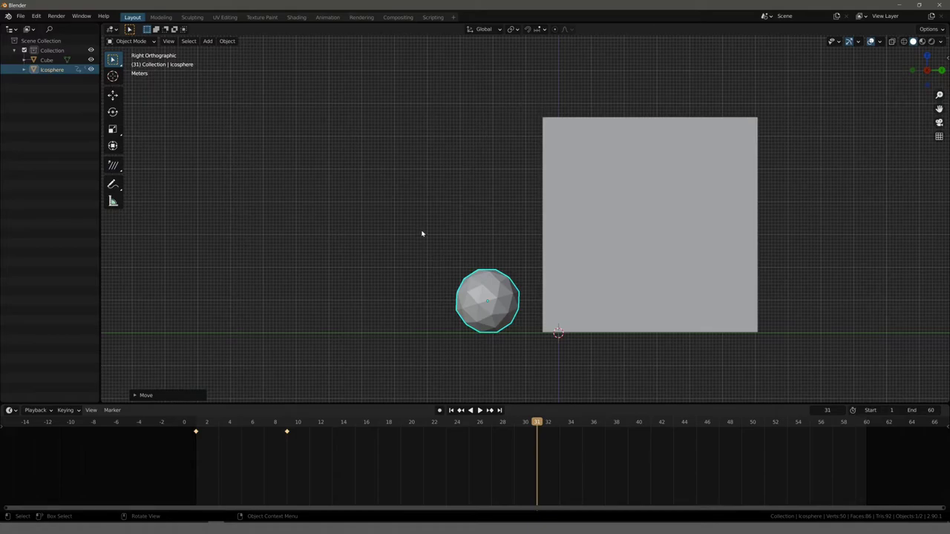
key(r)
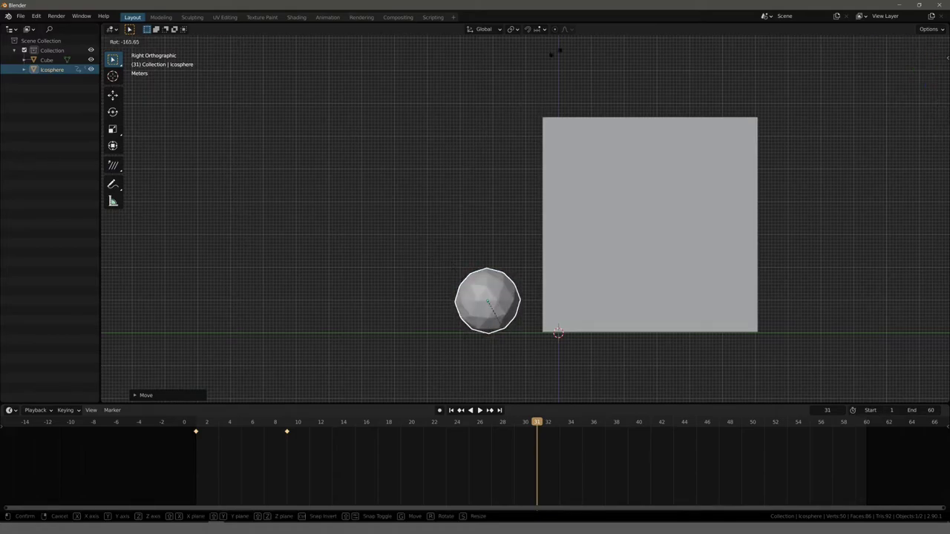
click(615, 43)
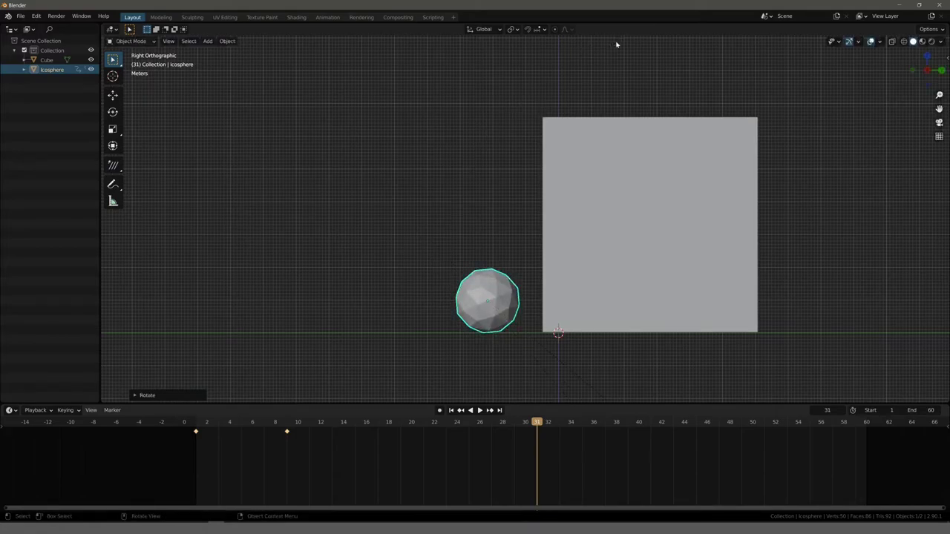
key(i)
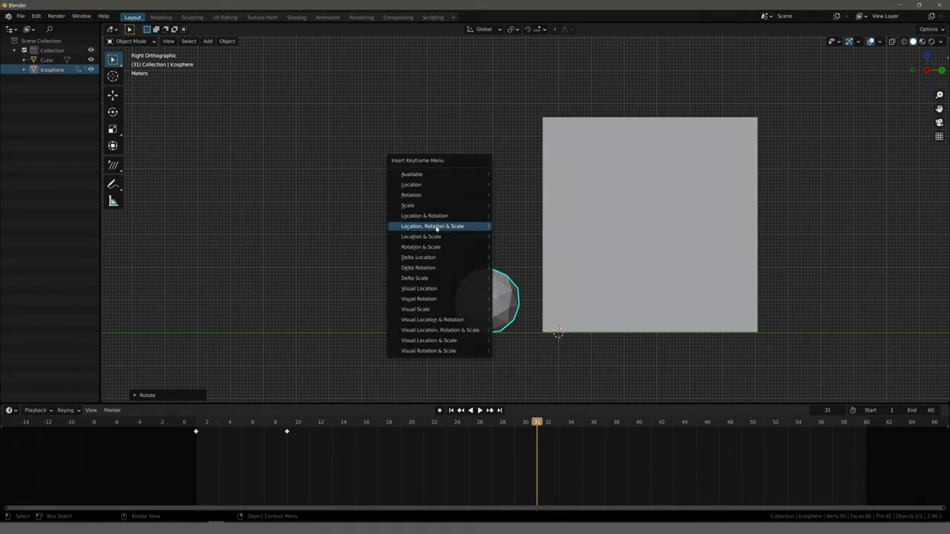
click(436, 226)
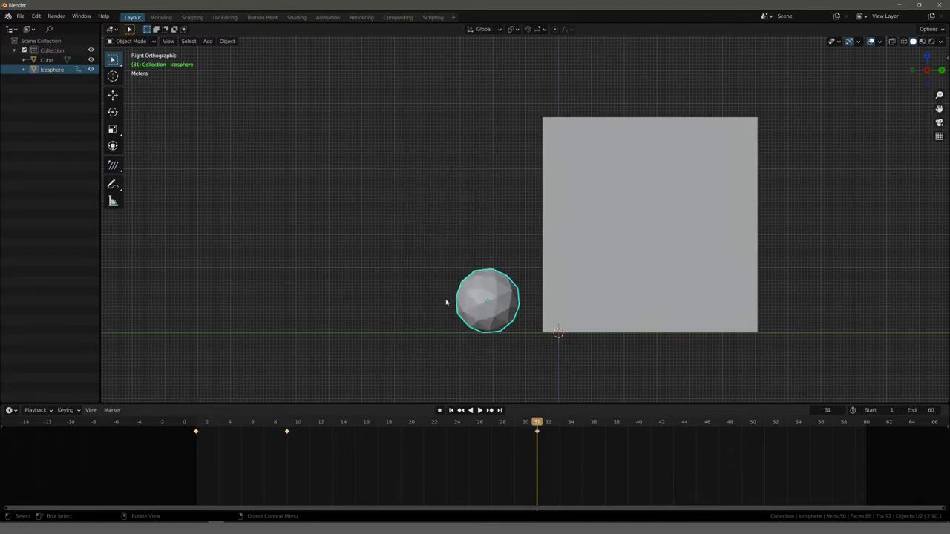
- Play back and scrub the fall to check it, stopping at frame 60
key(space)
click(296, 434)
drag(296, 434, 537, 432)
key(space)
shift+middle_drag(561, 348, 446, 331)
key(space)
drag(831, 425, 868, 425)
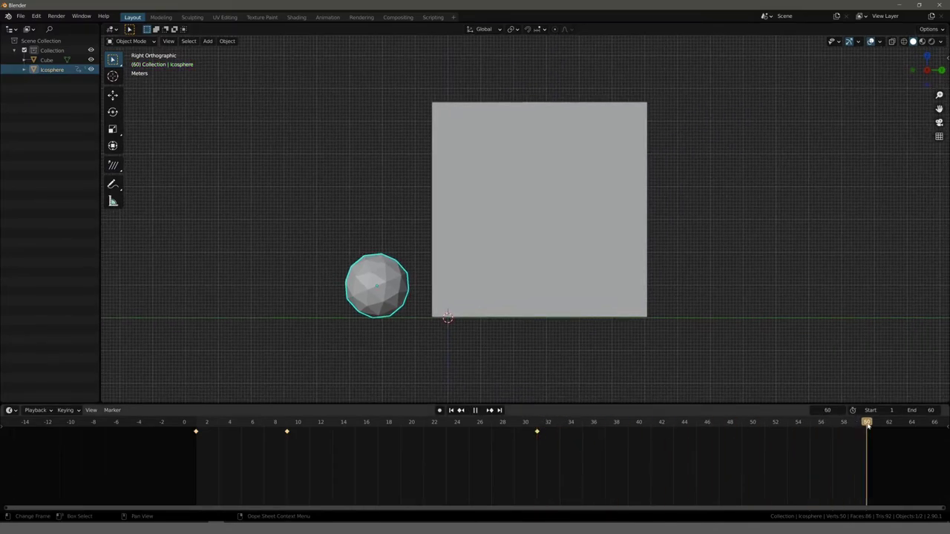
key(space)
- At frame 60, move the icosphere further left along the ground
shift+middle_drag(316, 322, 514, 324)
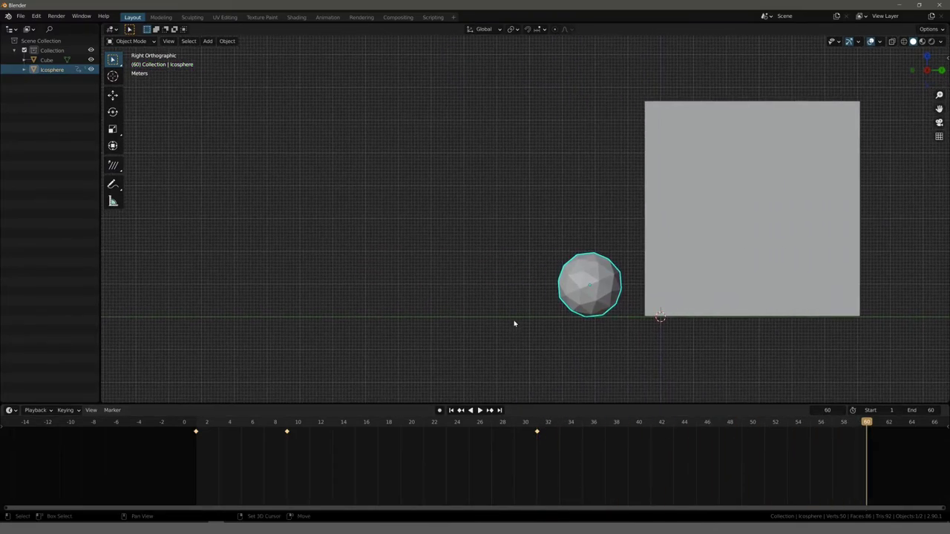
key(g)
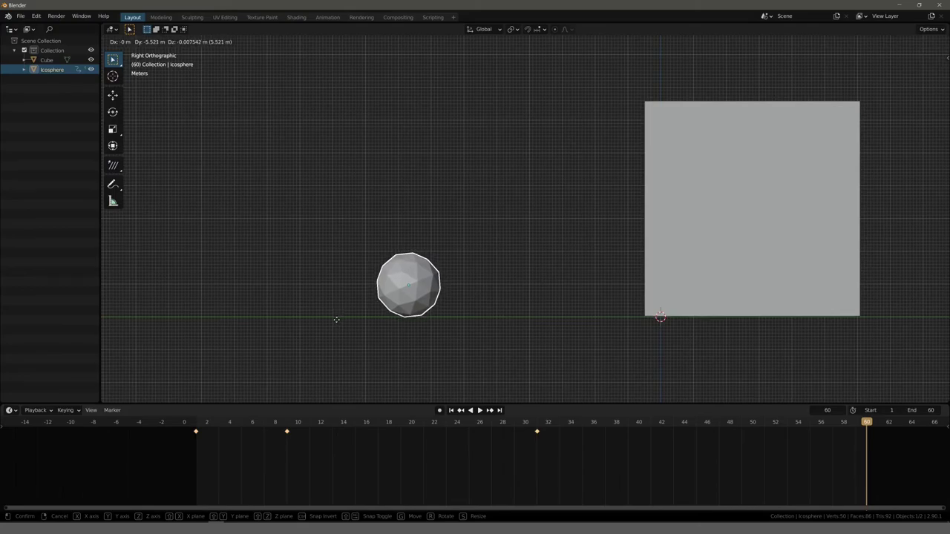
click(332, 315)
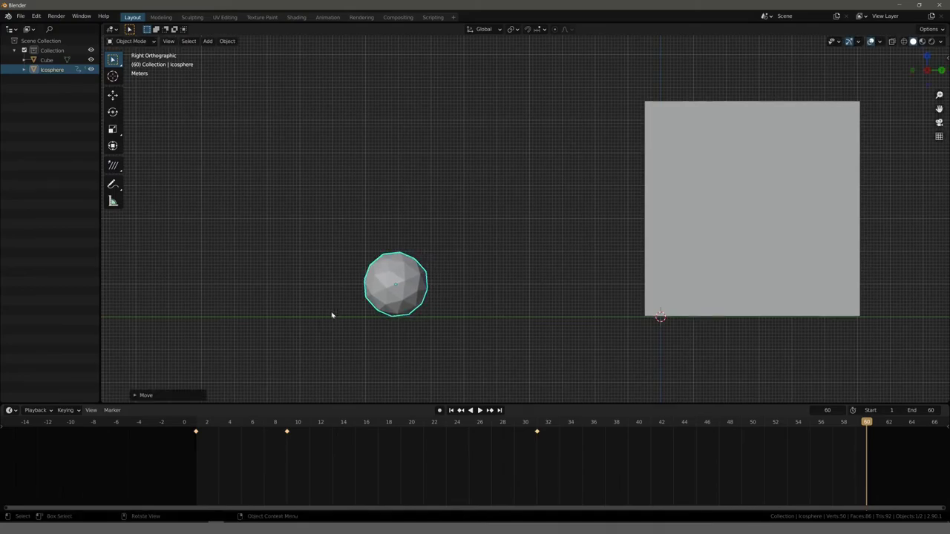
key(r)
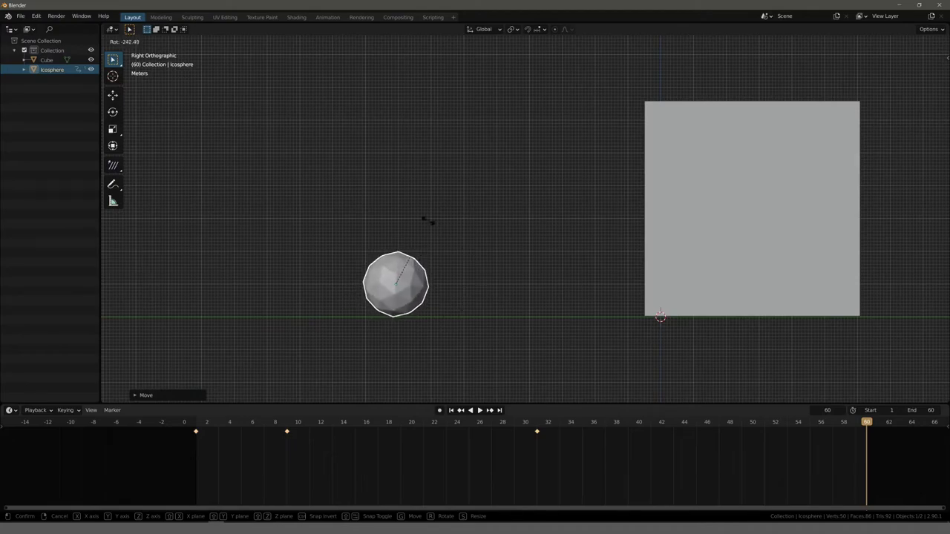
- Confirm the extra roll, keyframe the icosphere's pose at frame 60, and replay from frame 1
click(342, 245)
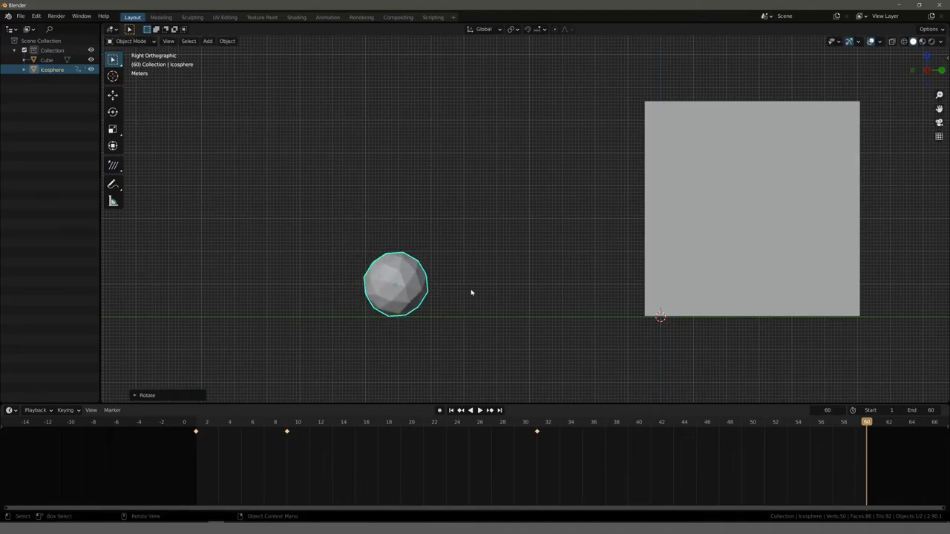
key(i)
click(439, 283)
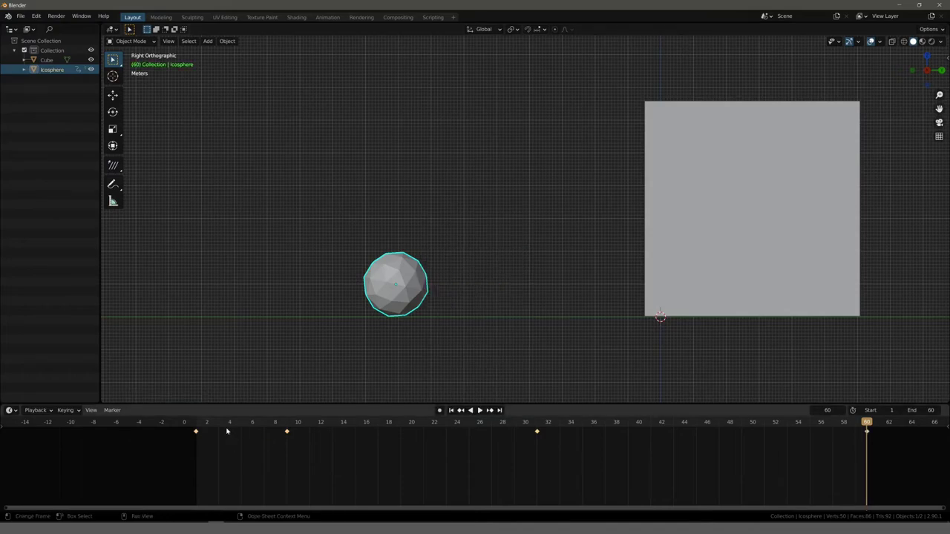
click(198, 419)
key(space)
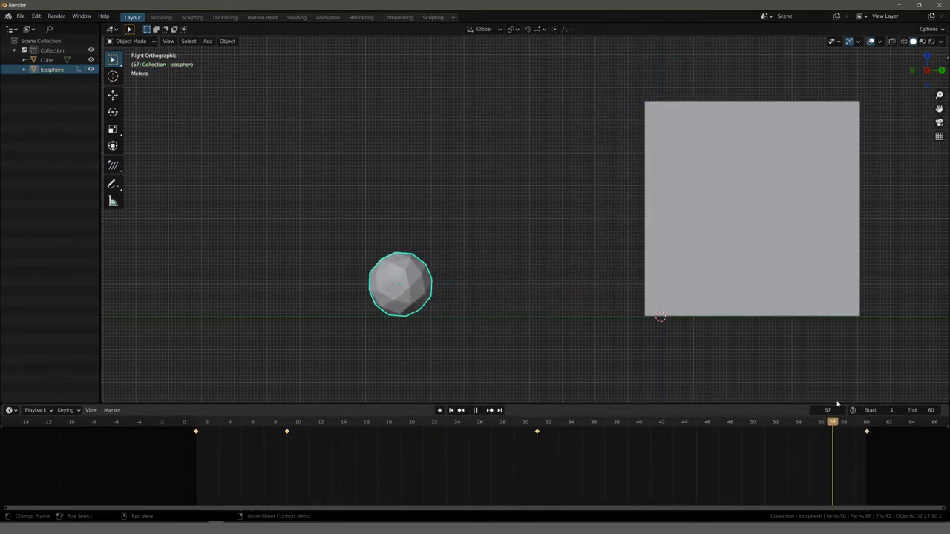
key(space)
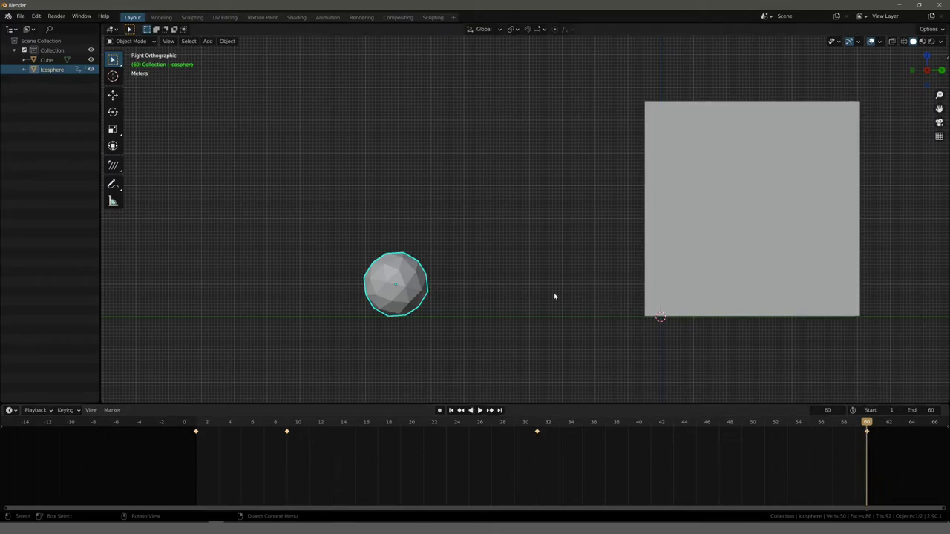
- Set the animation's end frame to 75 and jump to that last frame
scroll(611, 331, down, 3)
shift+middle_drag(700, 354, 556, 334)
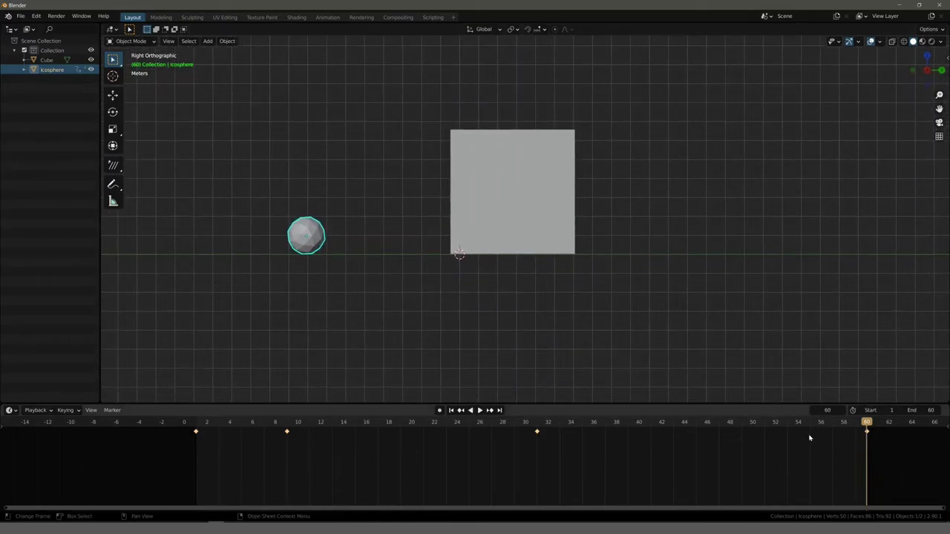
middle_drag(768, 470, 623, 470)
scroll(644, 455, down, 2)
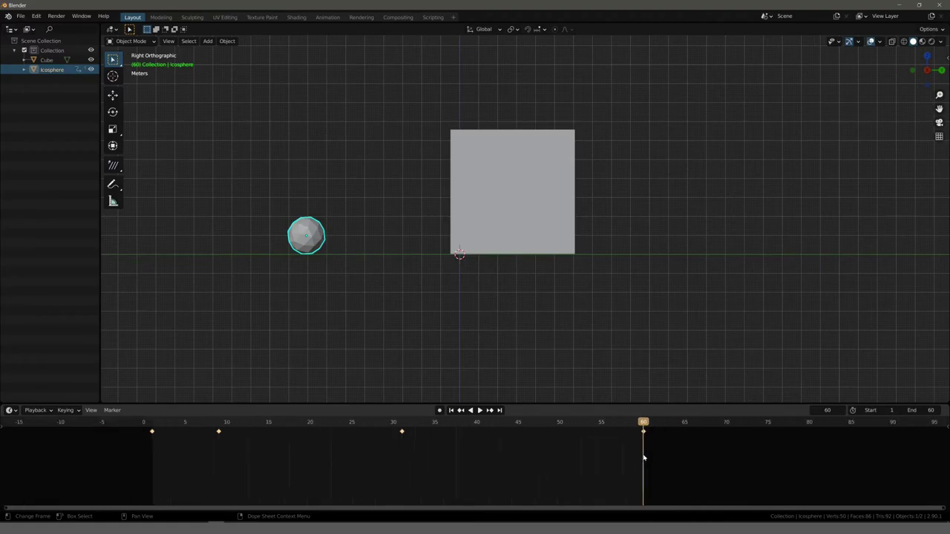
scroll(569, 454, down, 2)
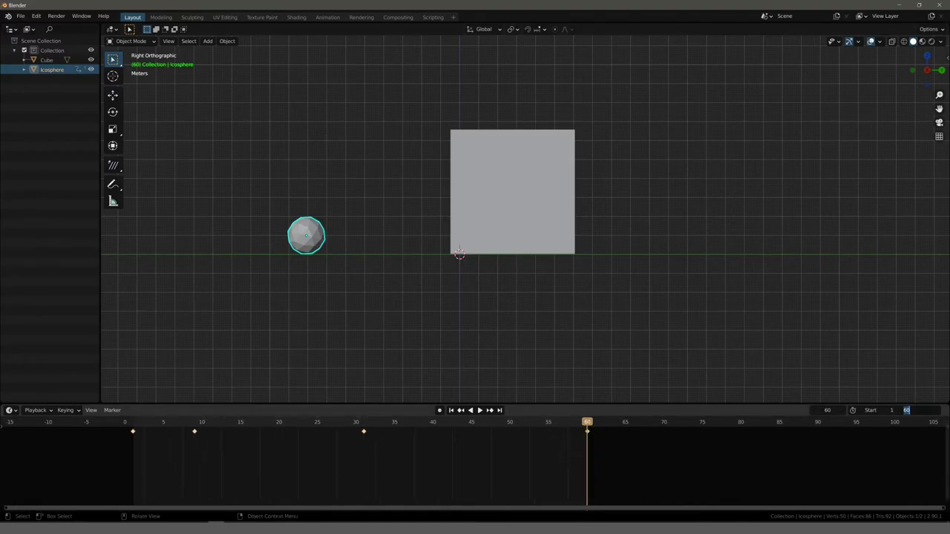
click(912, 410)
text(75)
key(Return)
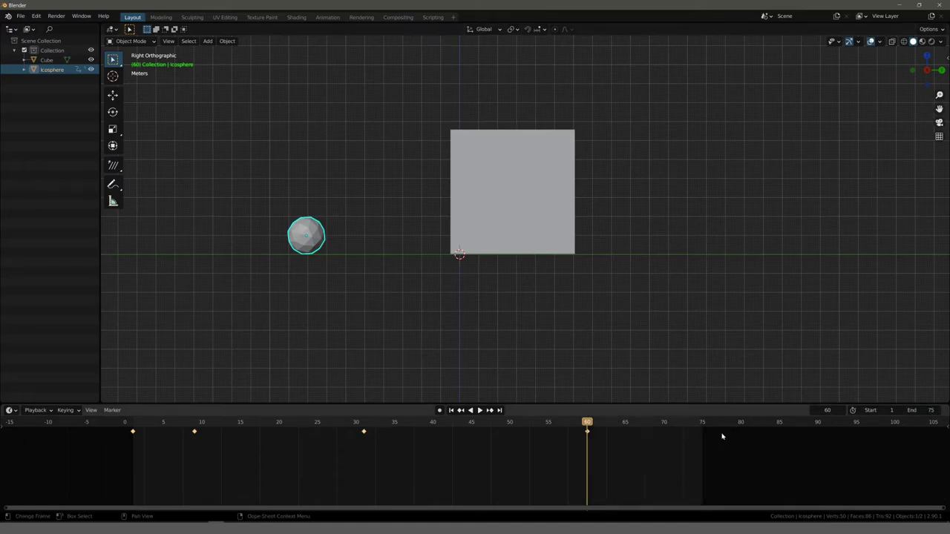
key(shift+Right)
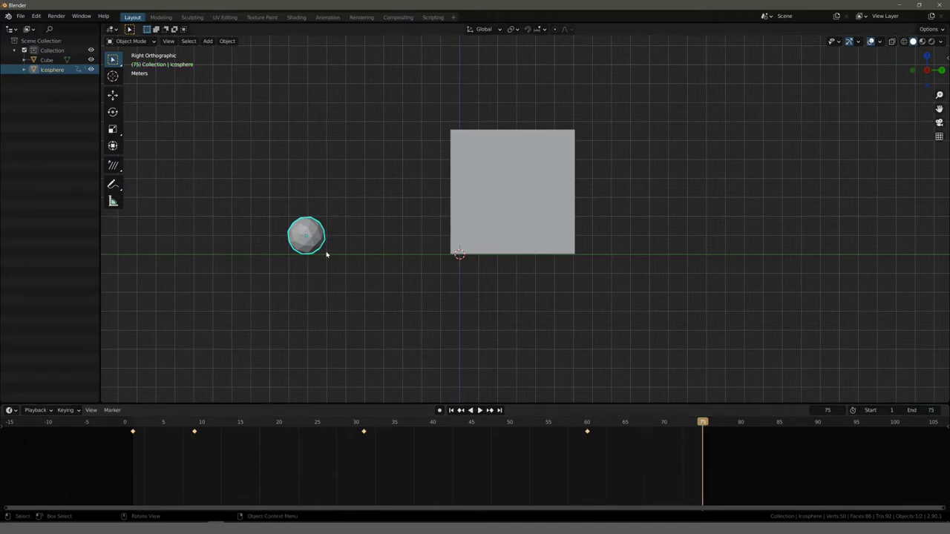
- Reset the icosphere, lift it straight up onto the cube, keyframe it at frame 75, and play
key(alt+g)
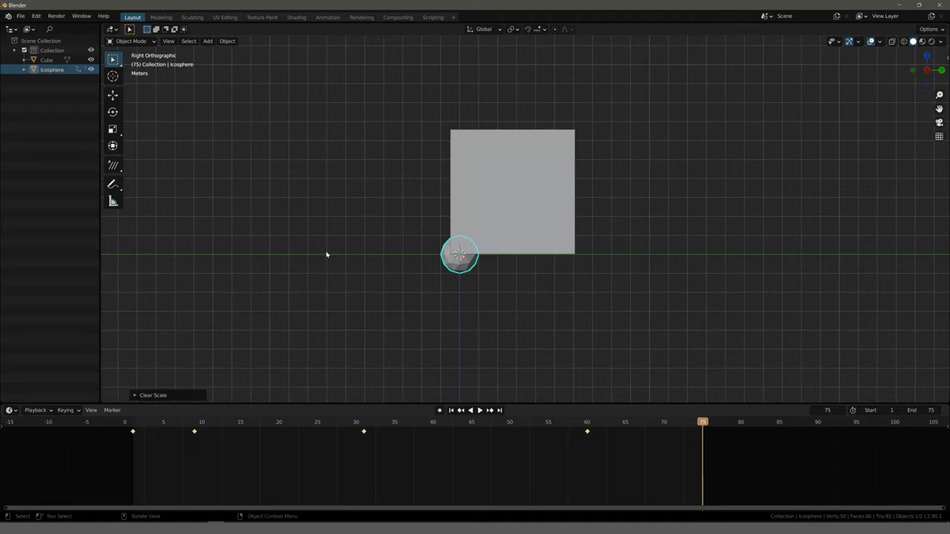
key(g)
key(z)
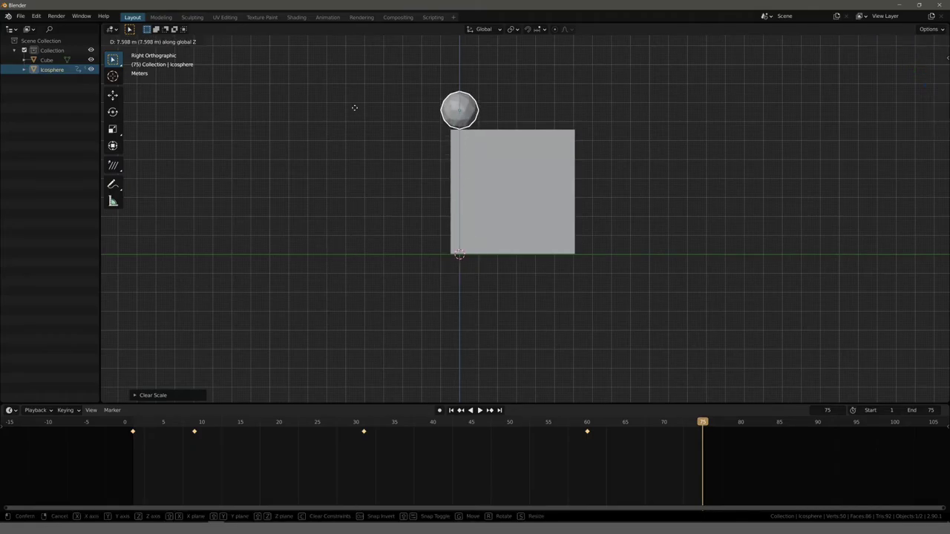
click(355, 108)
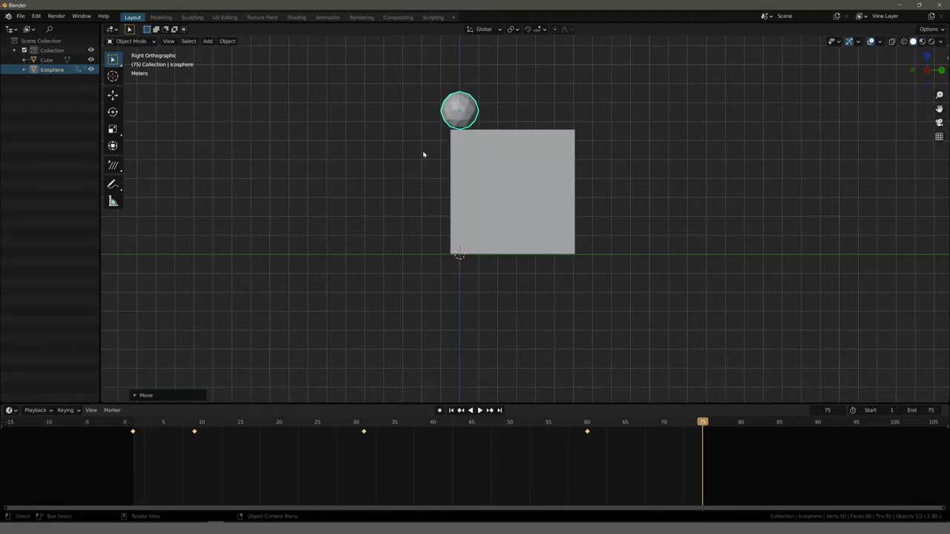
scroll(396, 178, up, 2)
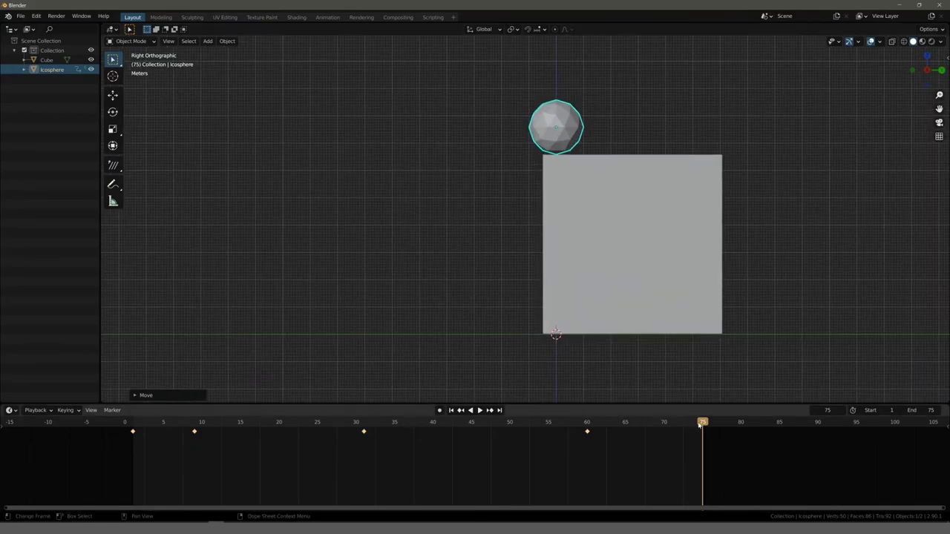
key(i)
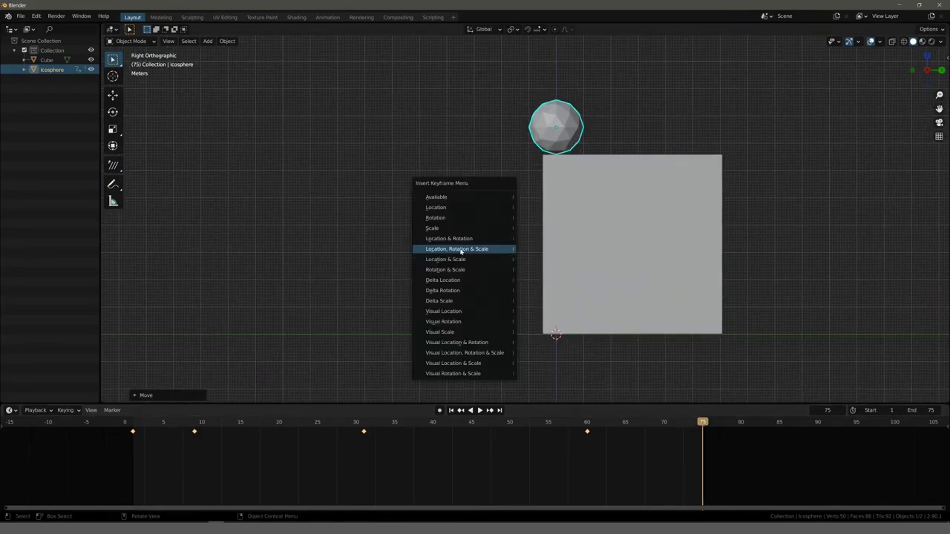
click(459, 251)
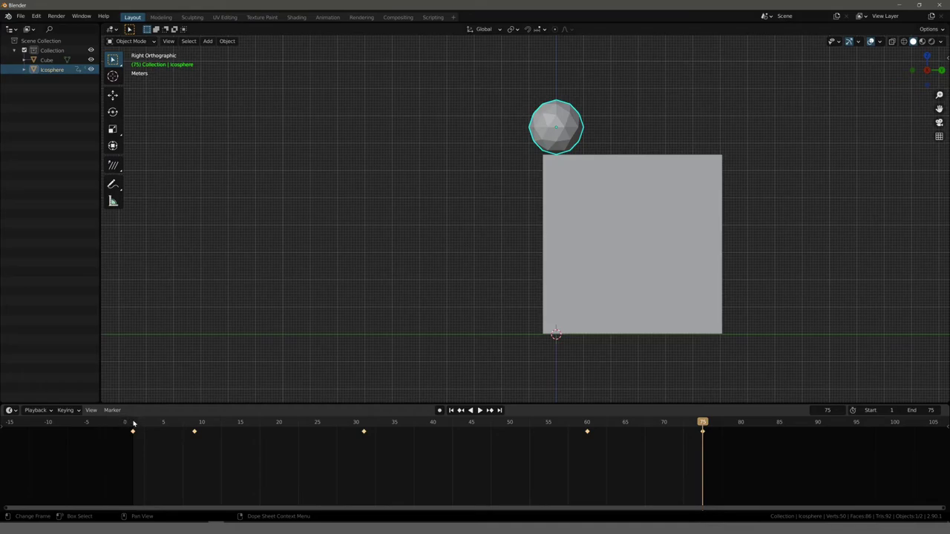
key(space)
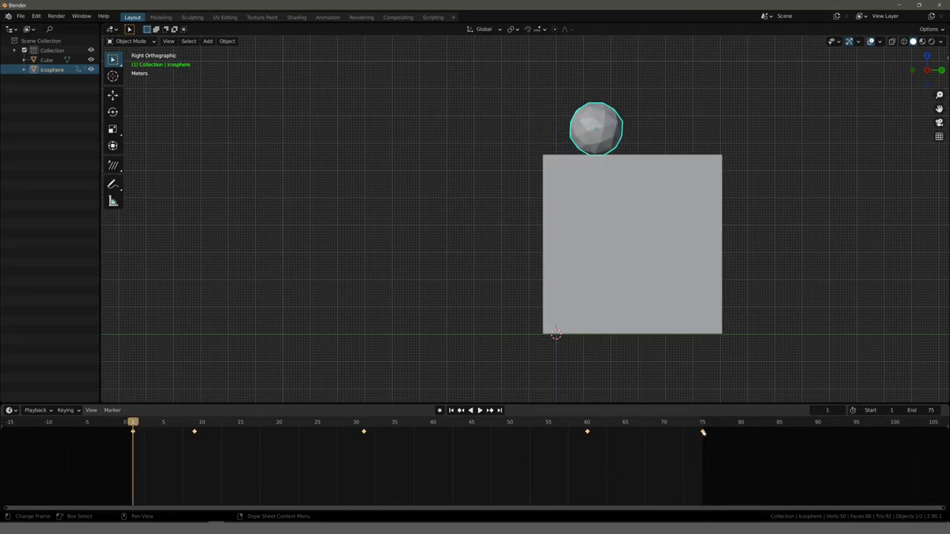
- Compare the icosphere's poses at frames 1 and 75 and briefly play the animation
click(702, 422)
click(136, 425)
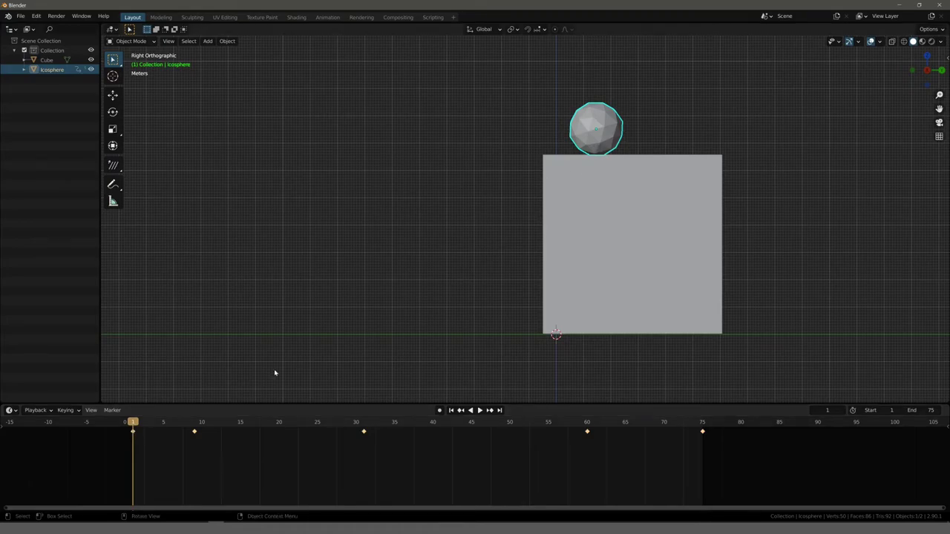
click(703, 422)
key(space)
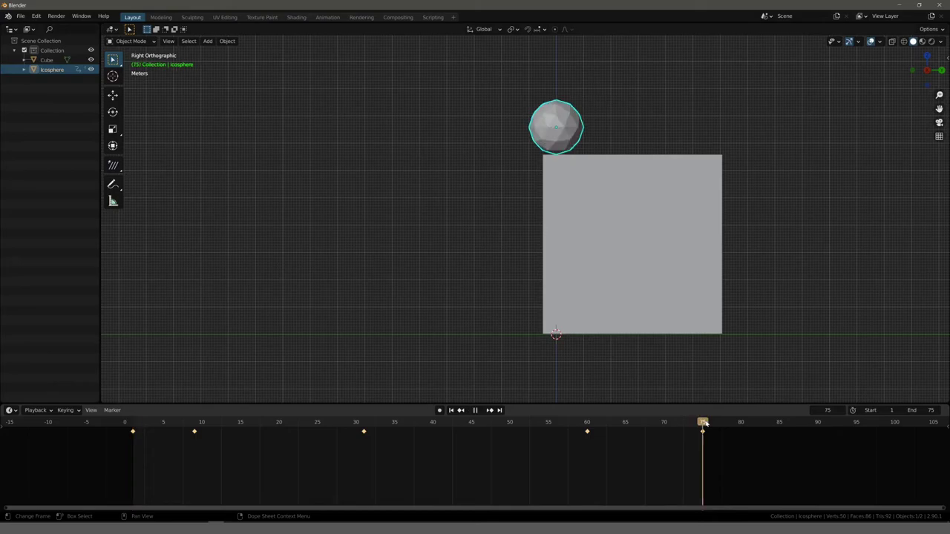
click(132, 423)
key(space)
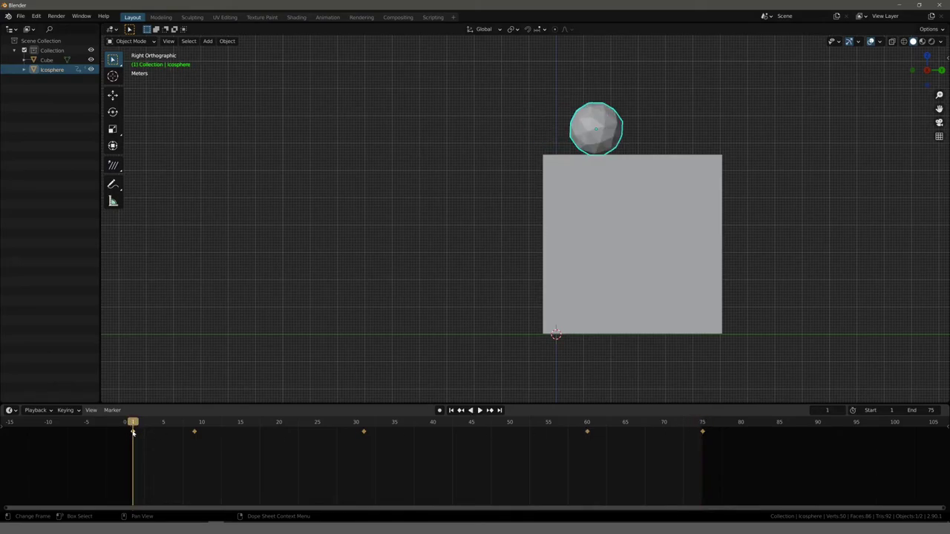
- Copy the frame-1 keyframe to frame 75 and scrub through to check the ending
drag(132, 431, 632, 436)
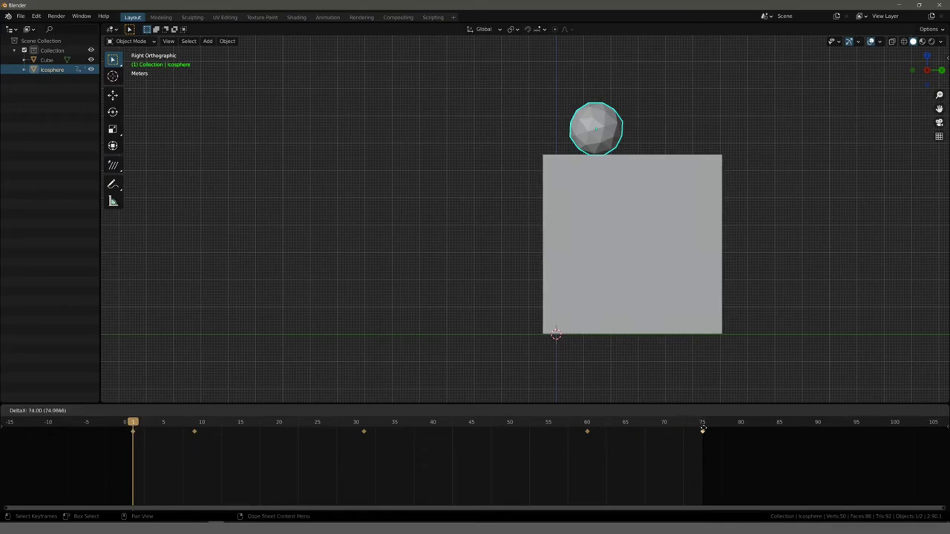
drag(702, 429, 703, 431)
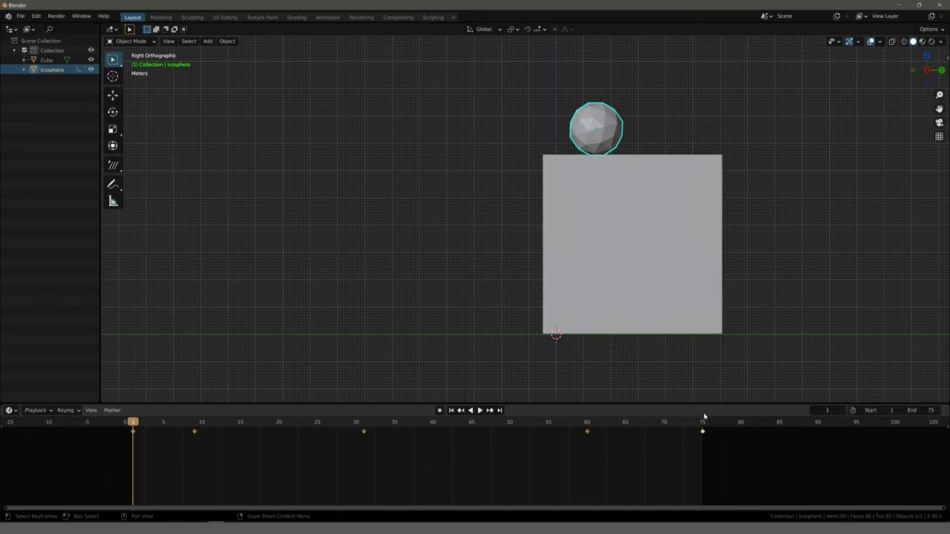
click(704, 421)
click(702, 422)
mouse_move(132, 424)
mouse_down()
mouse_move(701, 434)
mouse_move(648, 437)
mouse_up()
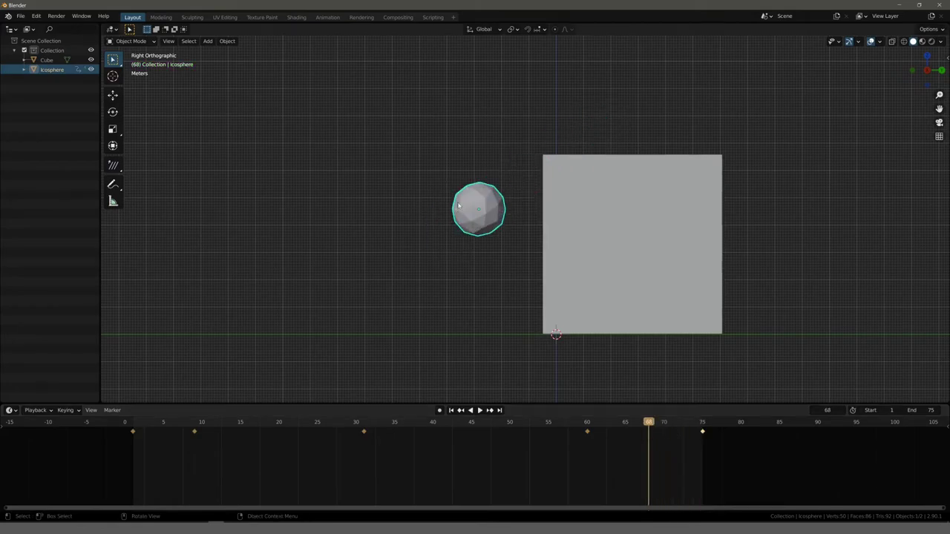
- At frame 67, raise the icosphere about 2.1 m along Z and keyframe its location and rotation
key(space)
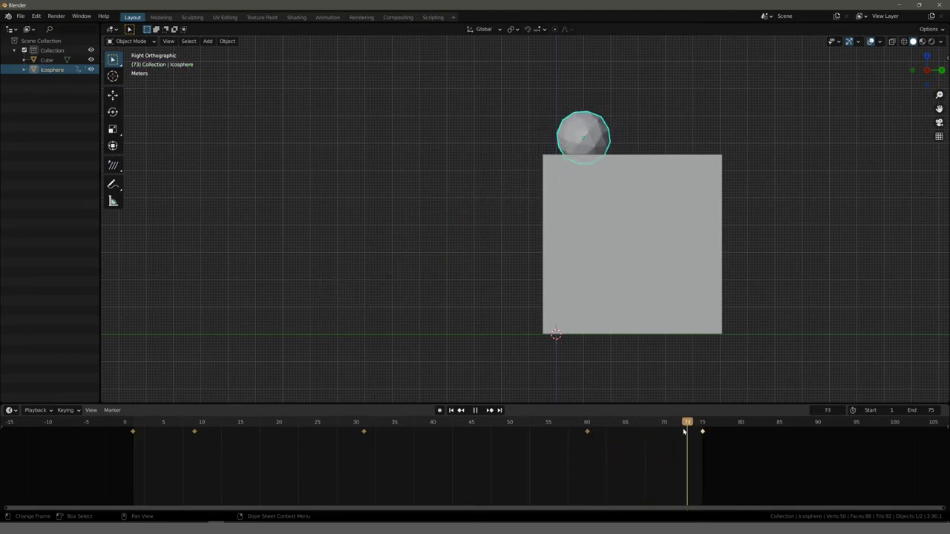
drag(676, 429, 641, 432)
key(space)
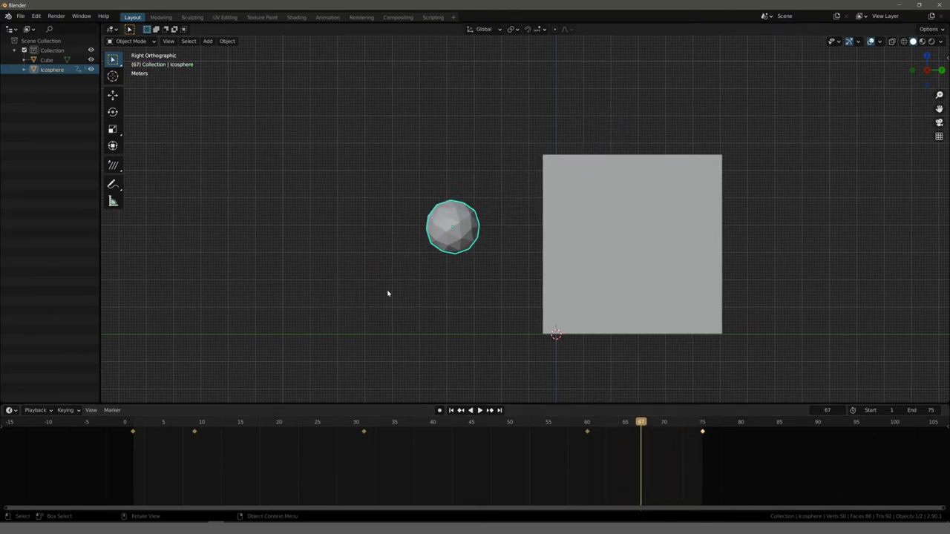
key(g)
key(z)
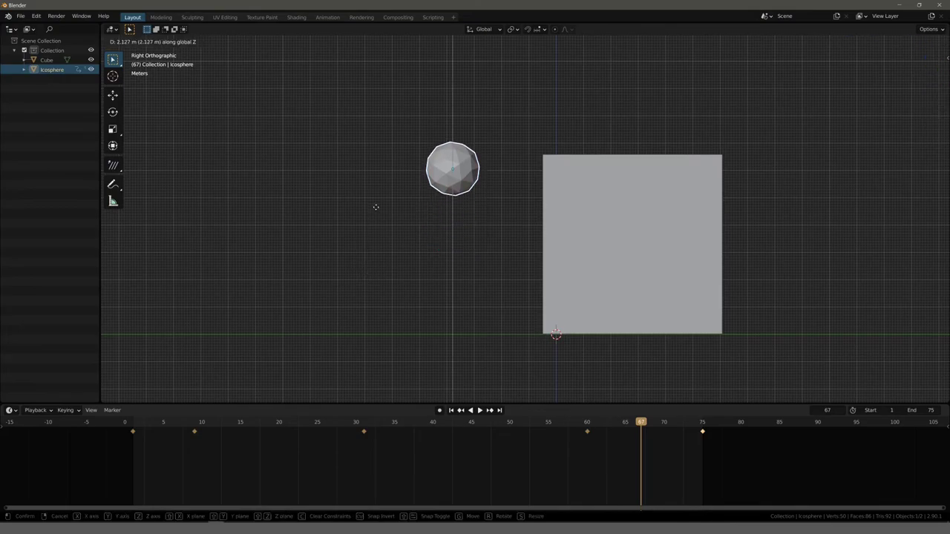
click(381, 156)
key(i)
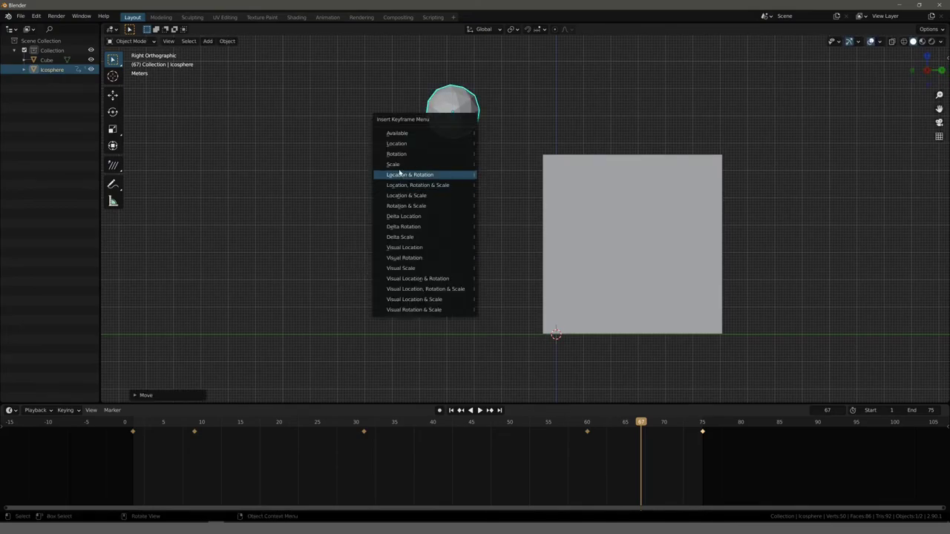
click(404, 145)
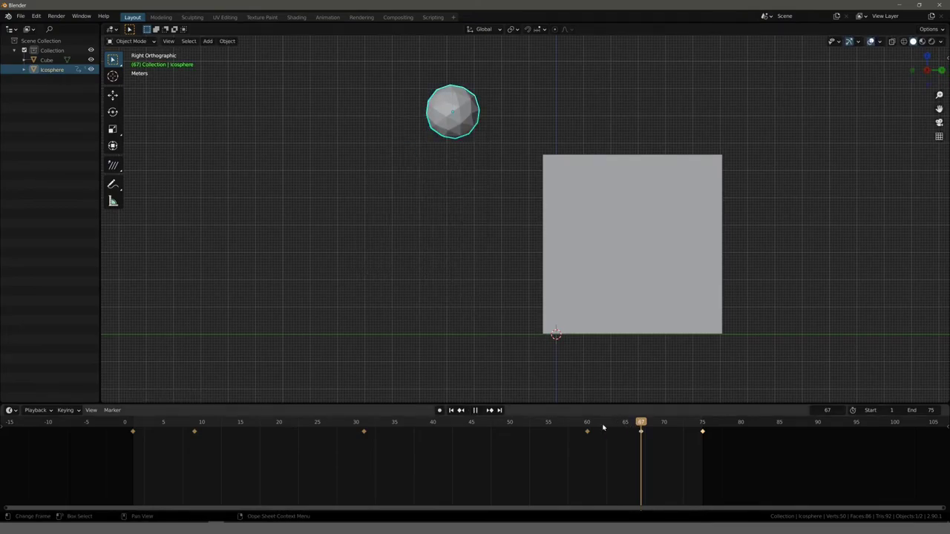
mouse_move(603, 427)
mouse_down()
mouse_move(693, 437)
mouse_move(587, 432)
mouse_move(701, 440)
mouse_up()
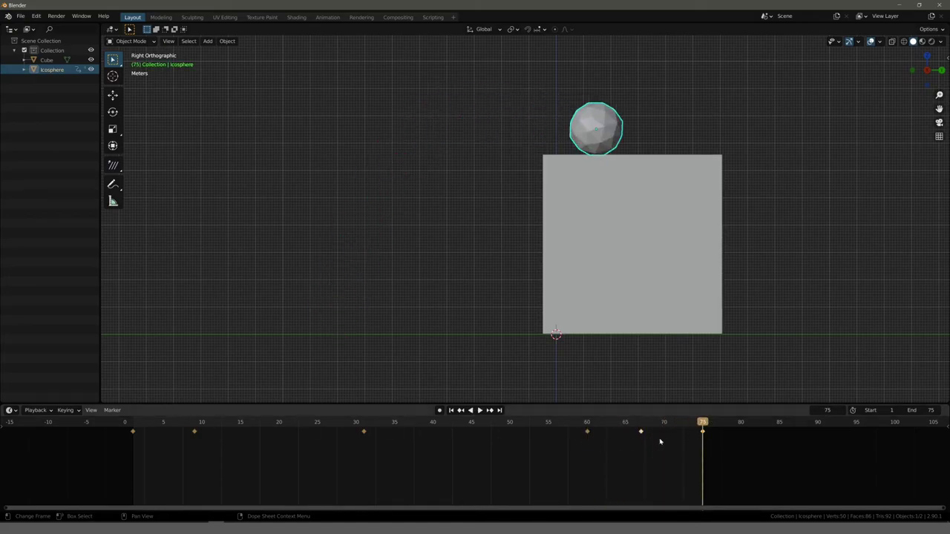
- Change the end frame to 80 and replay the animation from frame 1
click(133, 424)
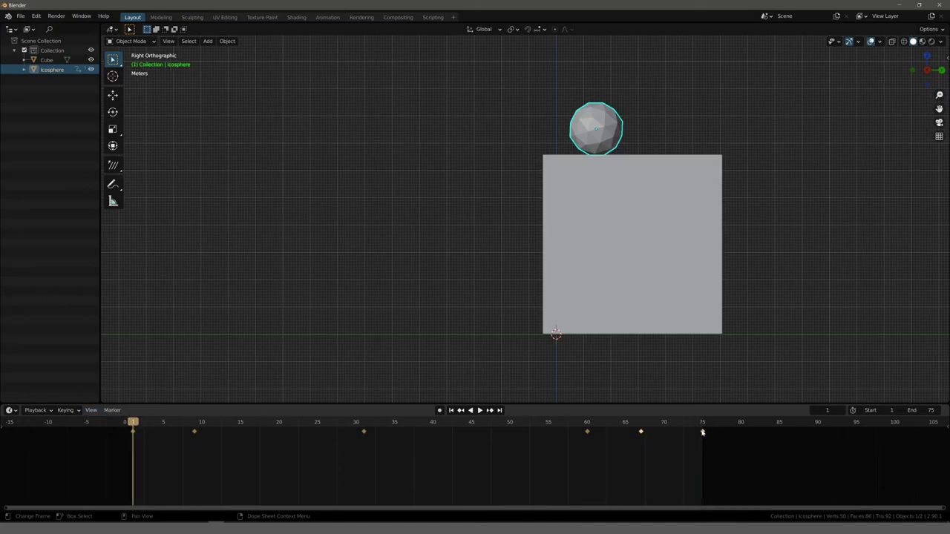
key(shift+ctrl+space)
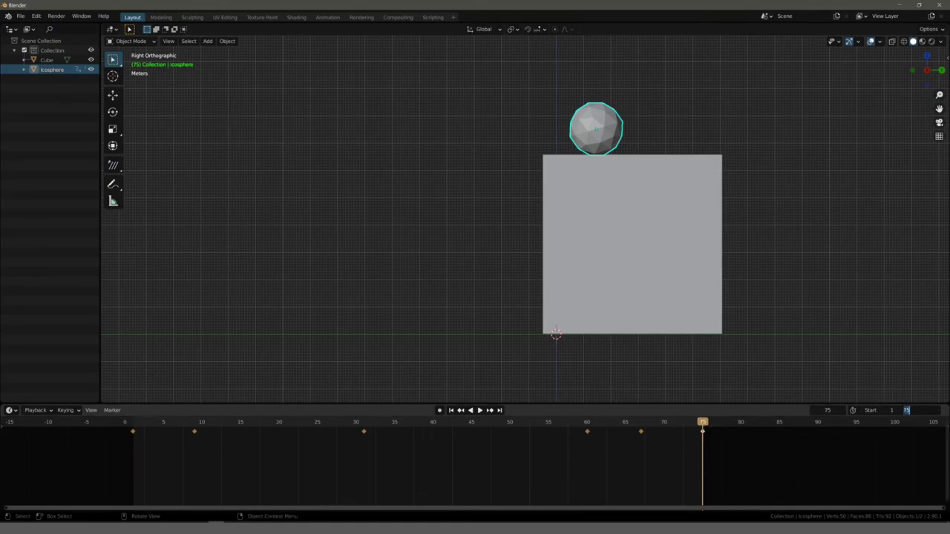
text(80)
key(Return)
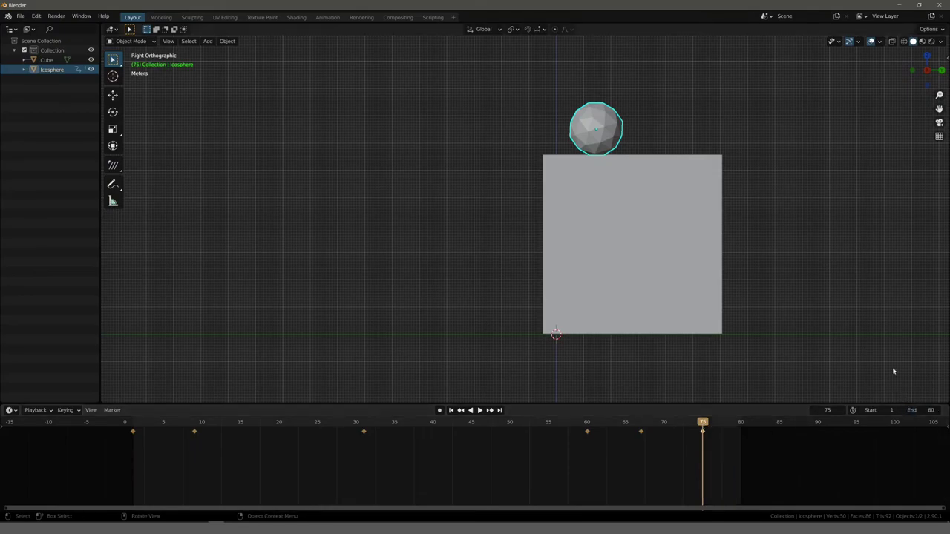
drag(741, 423, 741, 423)
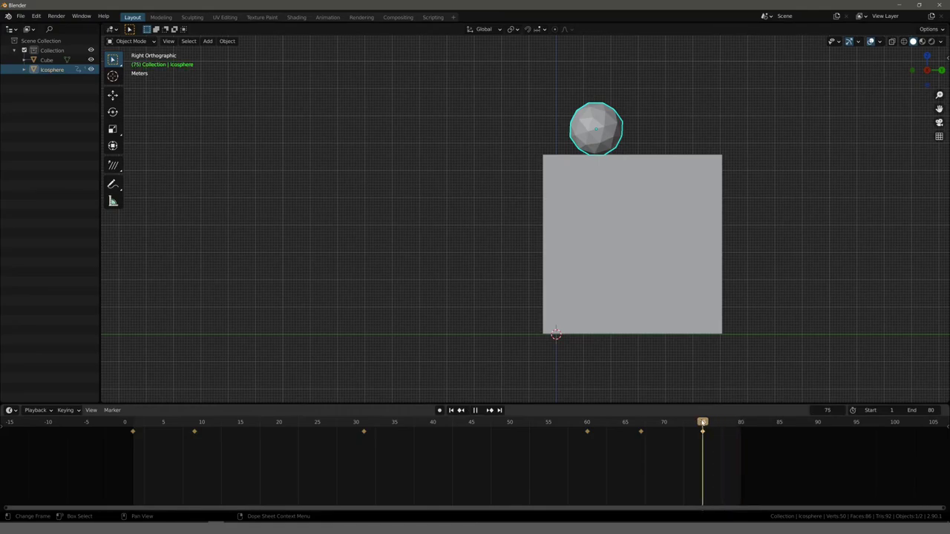
click(129, 419)
key(space)
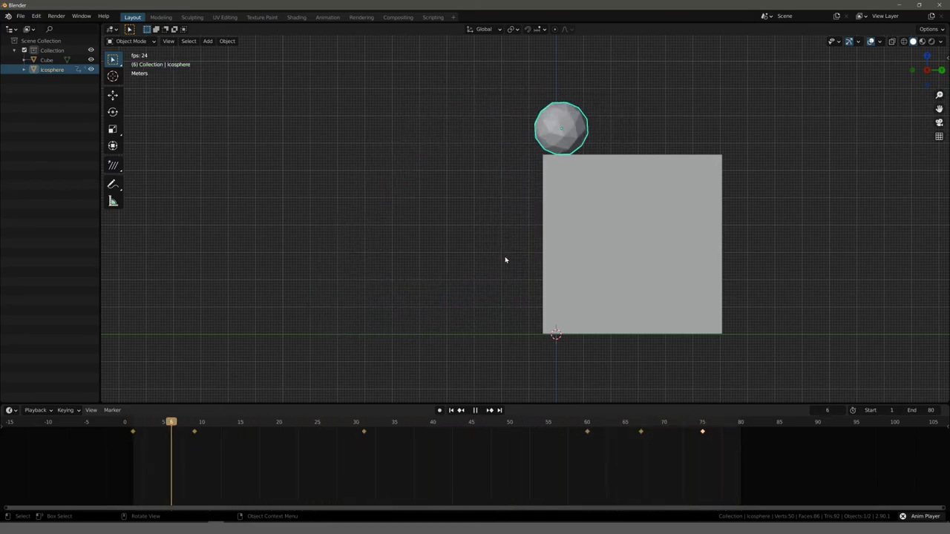
- Slide the keyframe near frame 9 to about 17 and the frame-31 keyframe to about 26, then play
key(space)
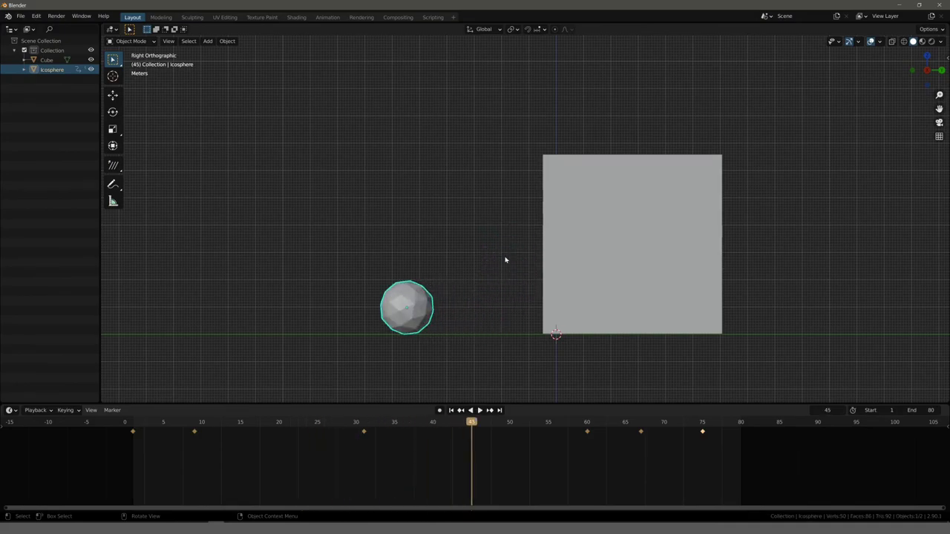
mouse_move(471, 423)
mouse_down()
mouse_move(186, 428)
mouse_move(363, 427)
mouse_up()
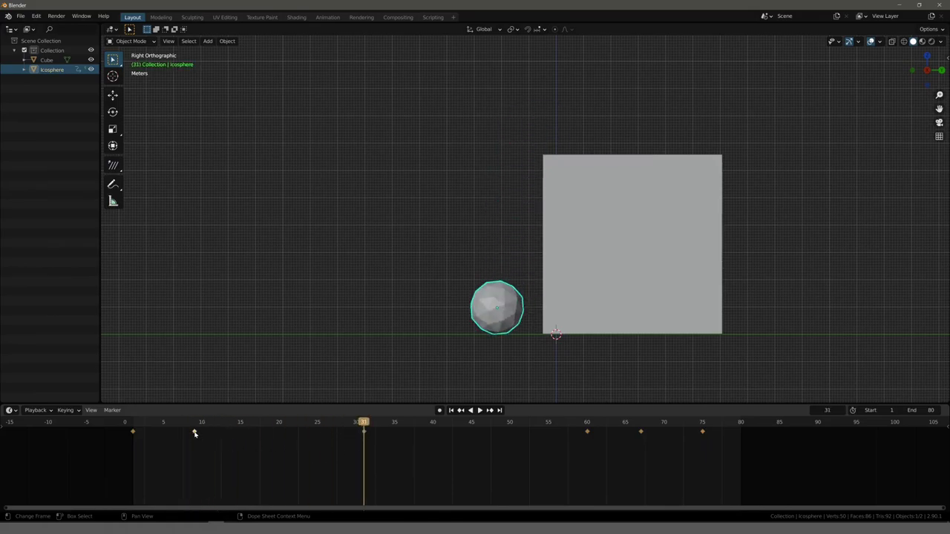
drag(194, 434, 255, 439)
drag(364, 432, 324, 436)
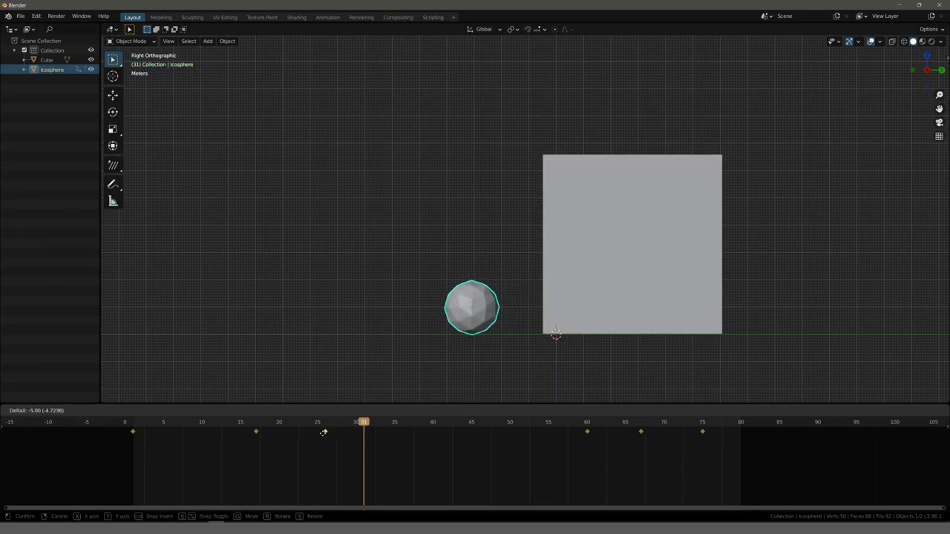
key(shift+Left)
key(space)
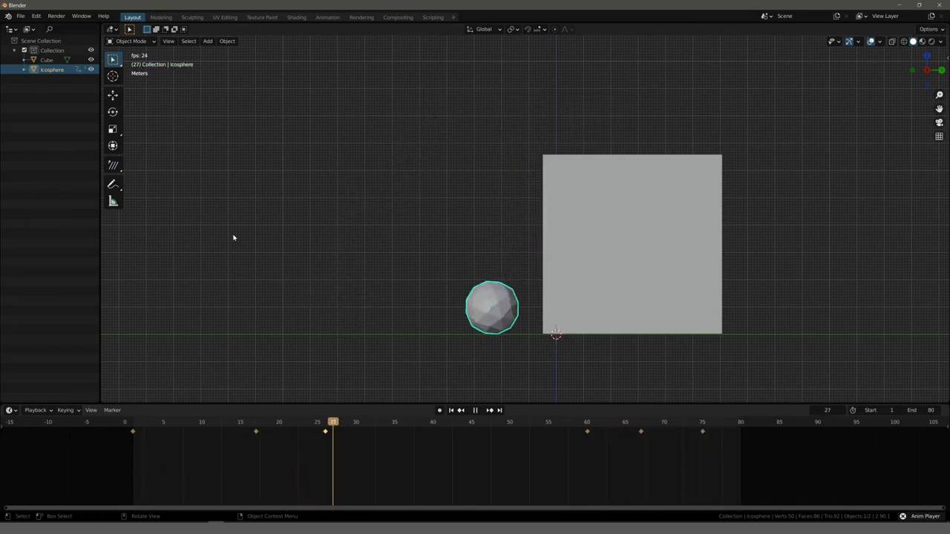
key(space)
- Orbit into a perspective view and replay the animation from frame 1
mouse_move(284, 176)
middle_down()
mouse_move(314, 207)
mouse_move(317, 199)
mouse_move(313, 216)
mouse_move(349, 200)
mouse_move(336, 214)
middle_up()
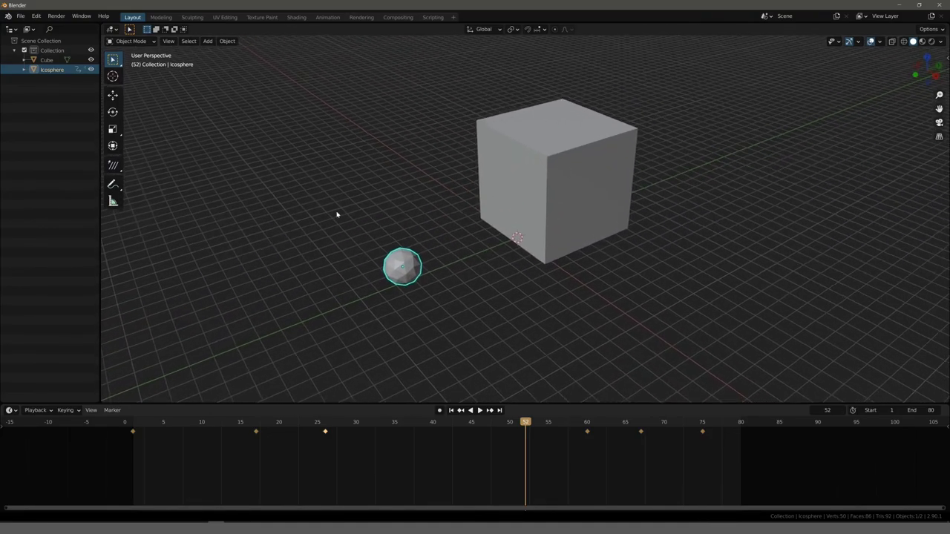
key(space)
click(134, 432)
click(133, 432)
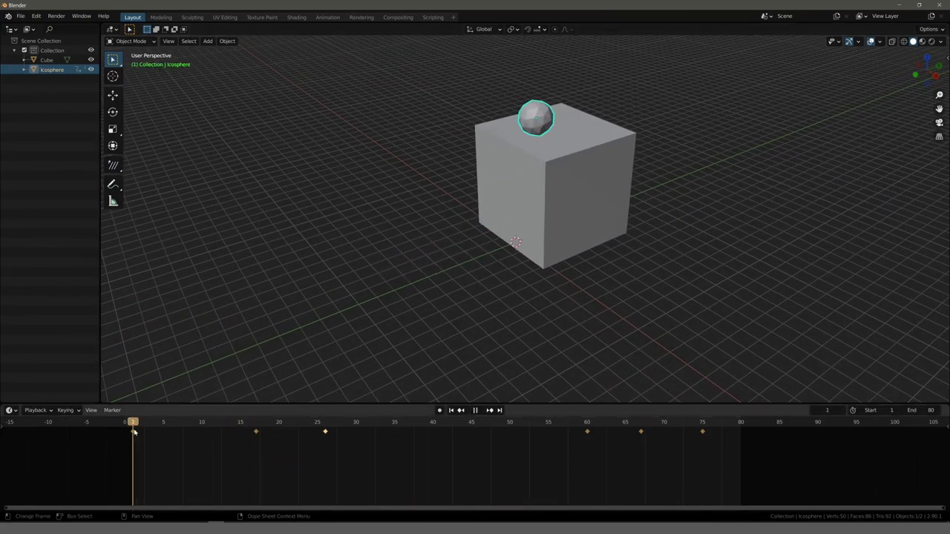